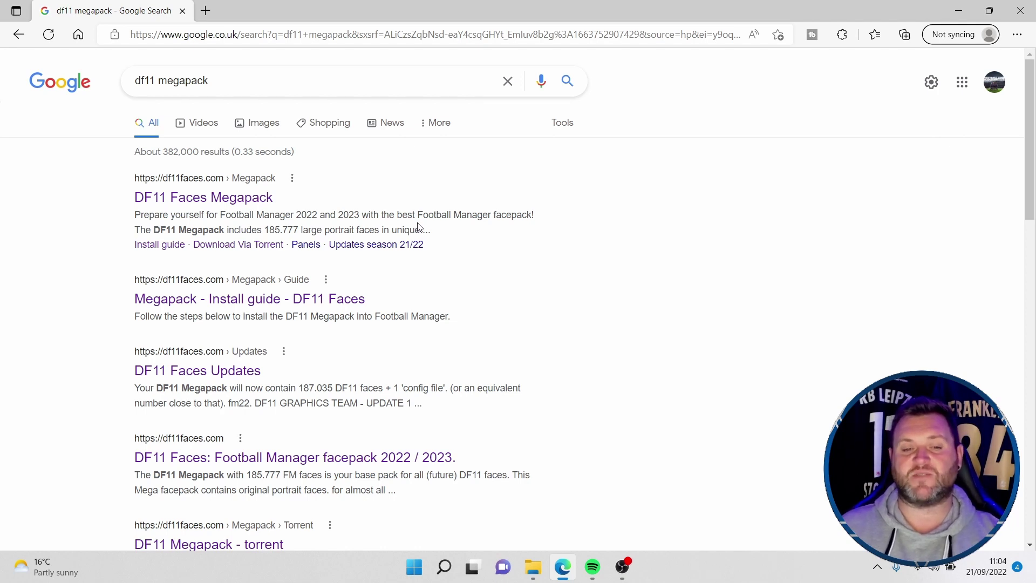
# Open the DF11 Faces Megapack site and its DF11 Update No.1 page, agreeing to the privacy notices.
pyautogui.click(226, 205)
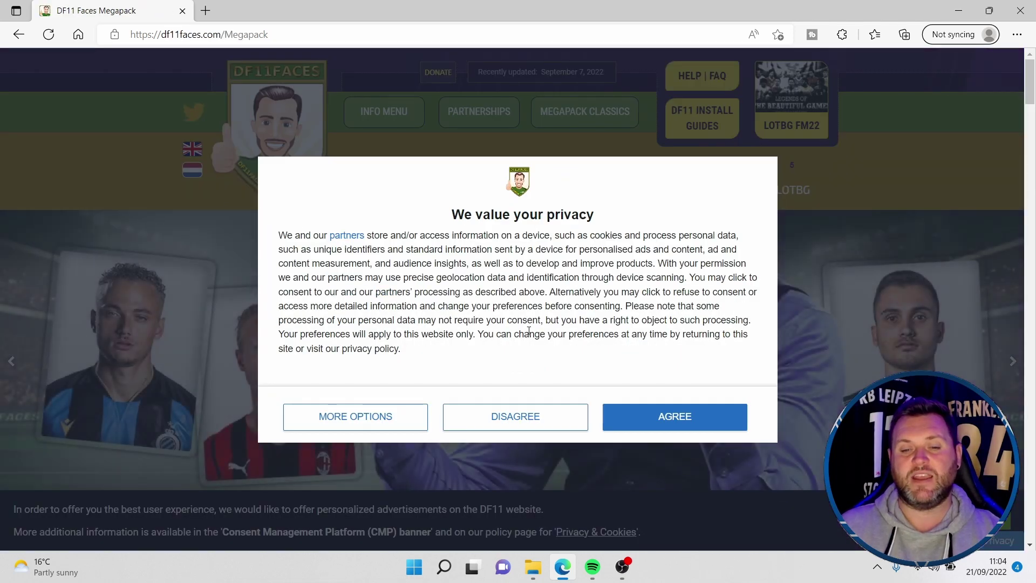
pyautogui.click(658, 416)
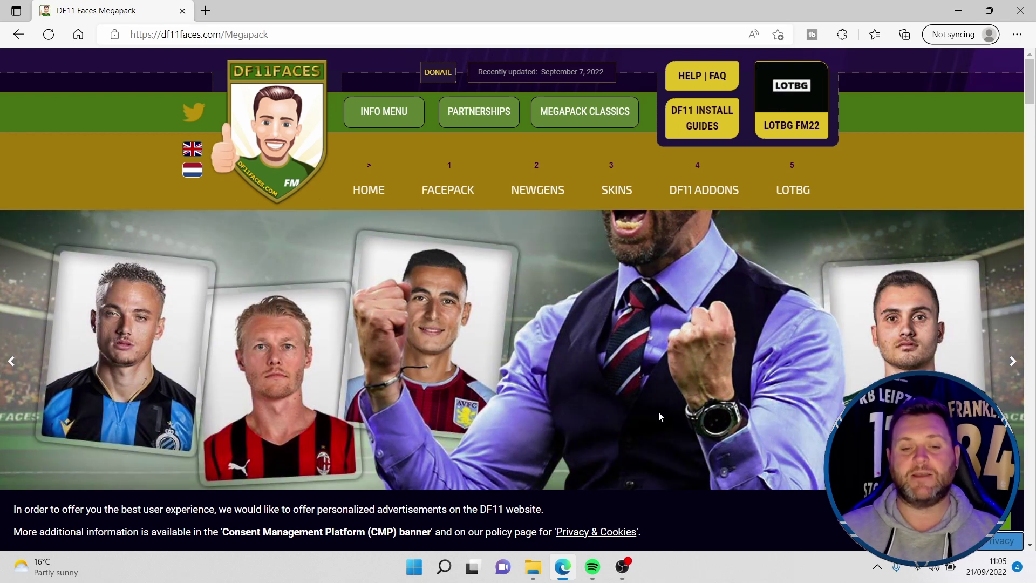
pyautogui.scroll(-5, 546, 400)
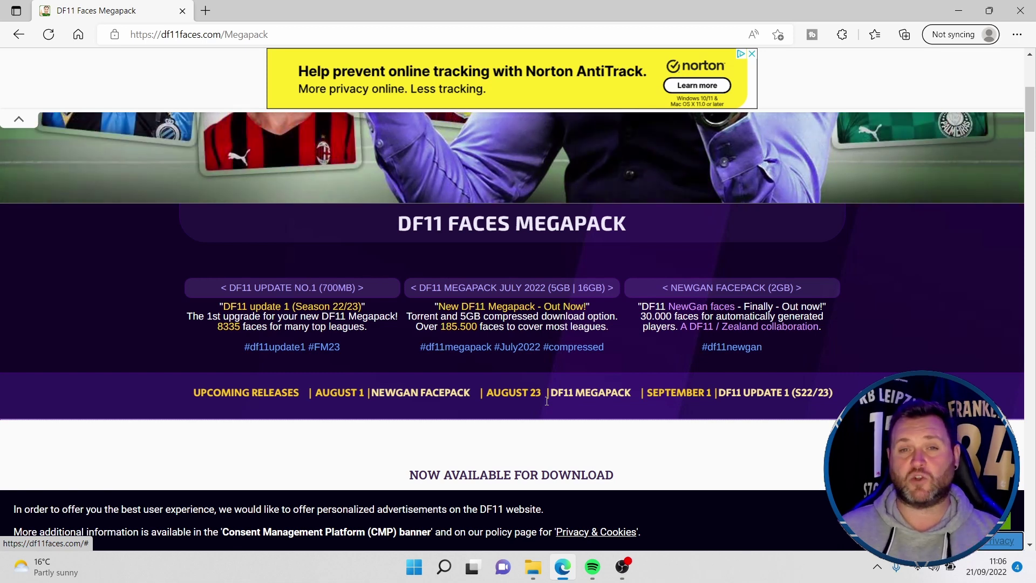
pyautogui.click(309, 297)
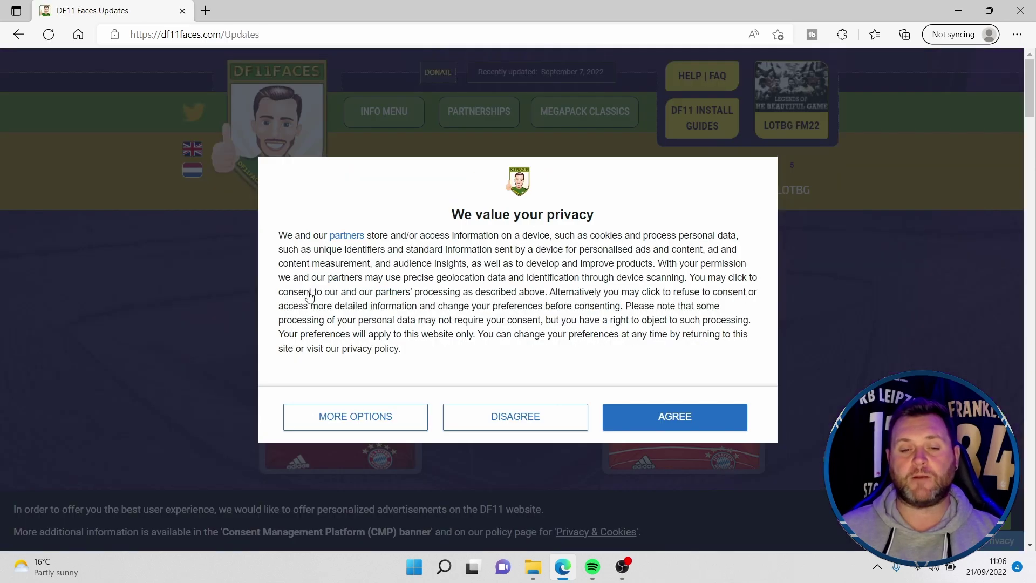
pyautogui.click(672, 416)
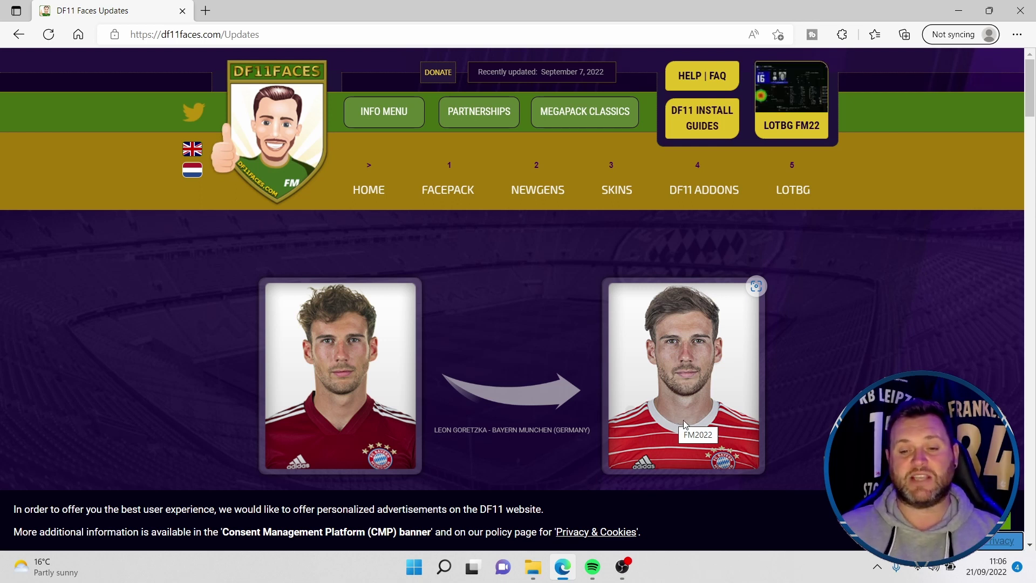
# Read the update packs page, covering the monthly update order, Megapack compatibility and the installation guide.
pyautogui.scroll(-5, 517, 268)
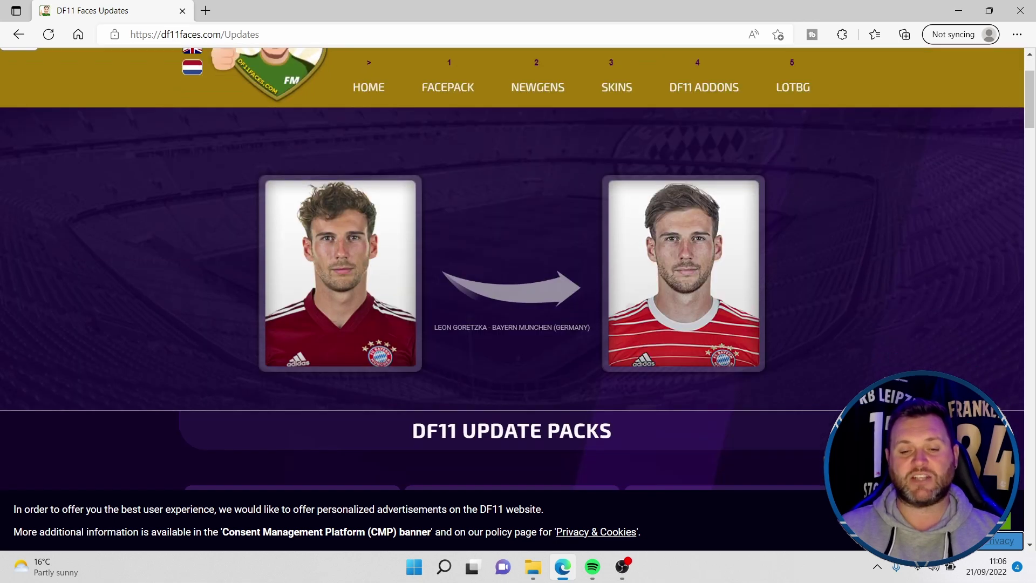
pyautogui.scroll(-5, 517, 269)
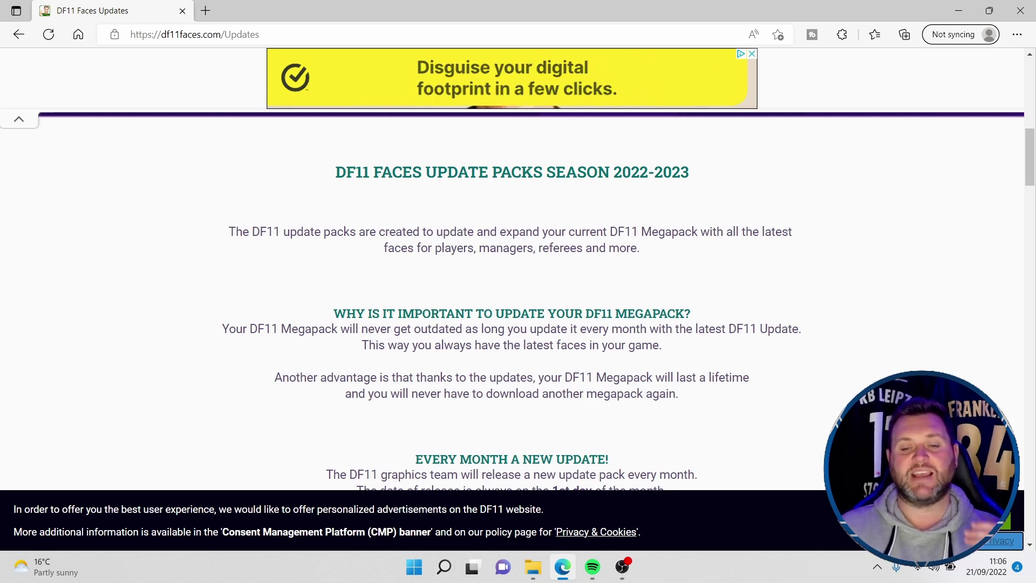
pyautogui.scroll(-3, 517, 269)
pyautogui.scroll(-2, 454, 305)
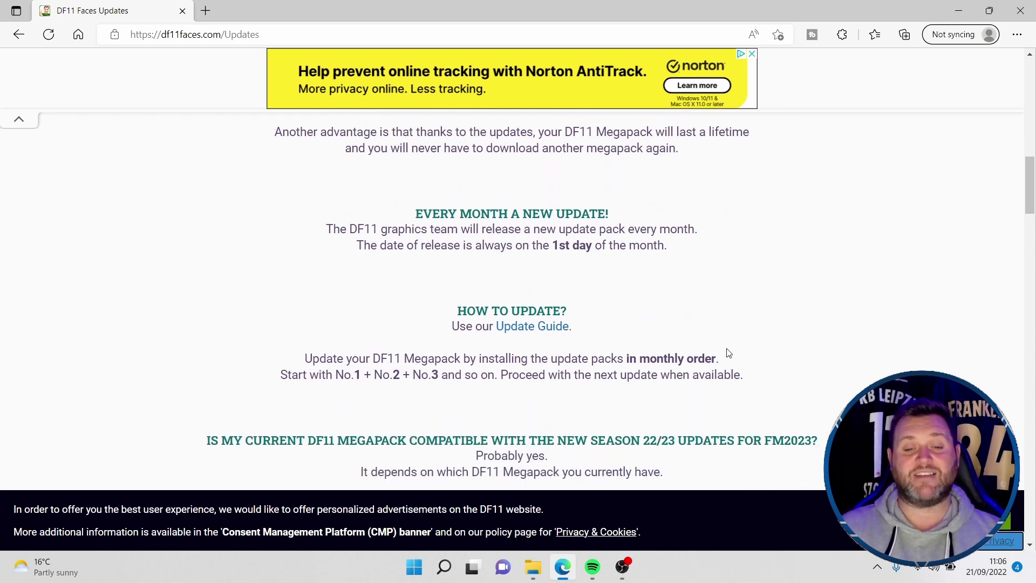
pyautogui.scroll(-3, 728, 353)
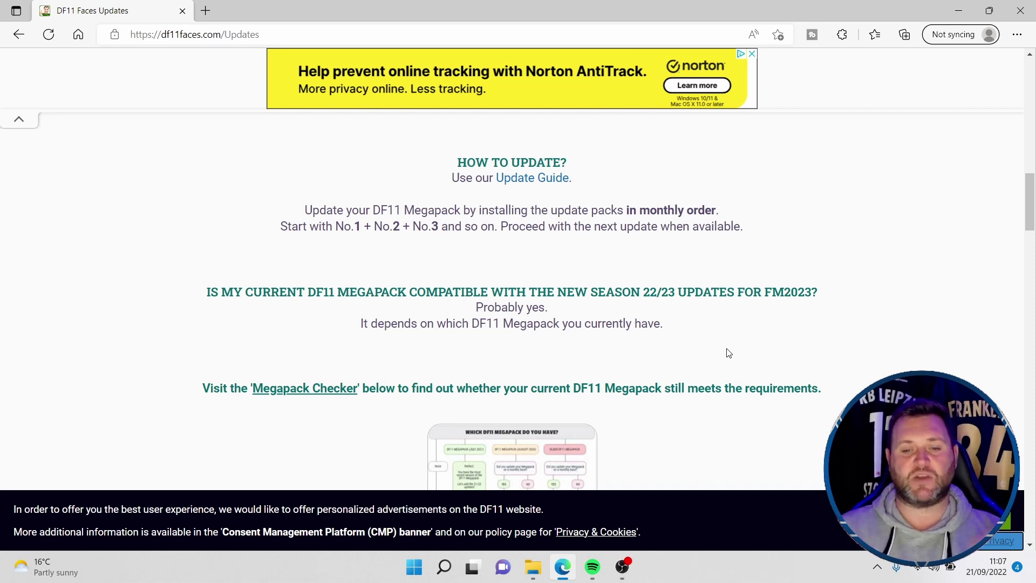
pyautogui.scroll(-2, 728, 353)
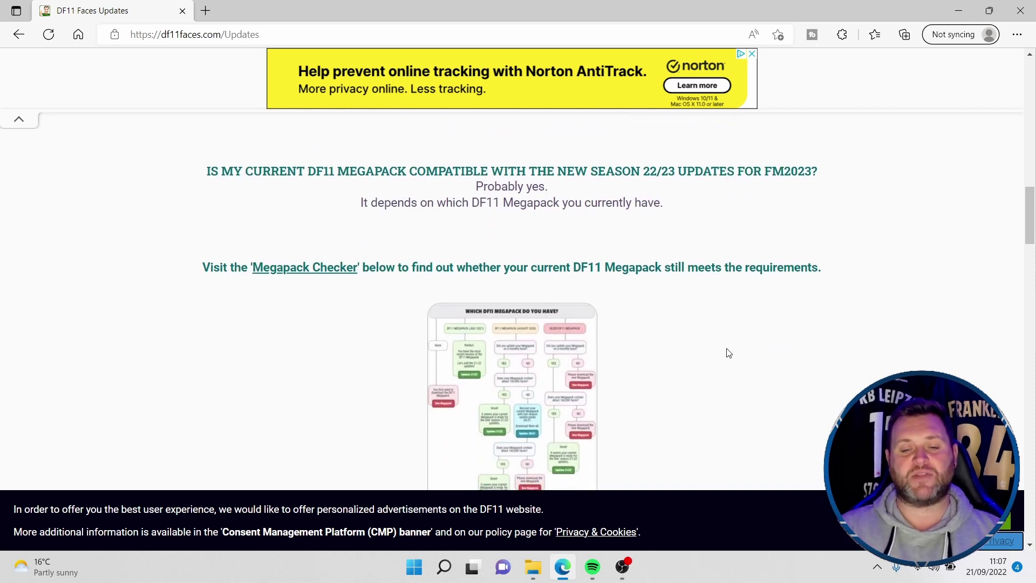
pyautogui.scroll(-1, 729, 353)
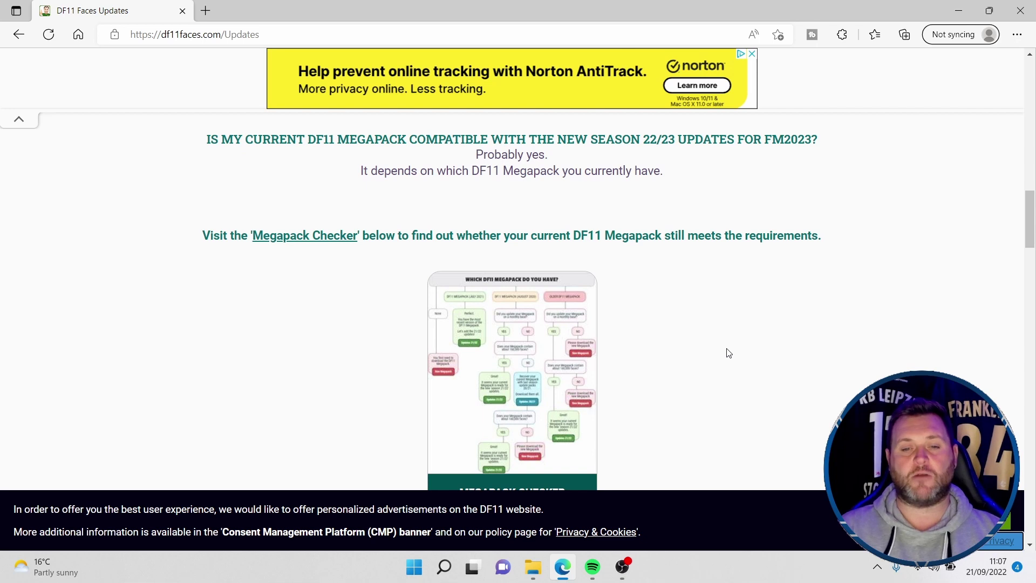
pyautogui.scroll(-2, 729, 353)
pyautogui.scroll(-2, 729, 353)
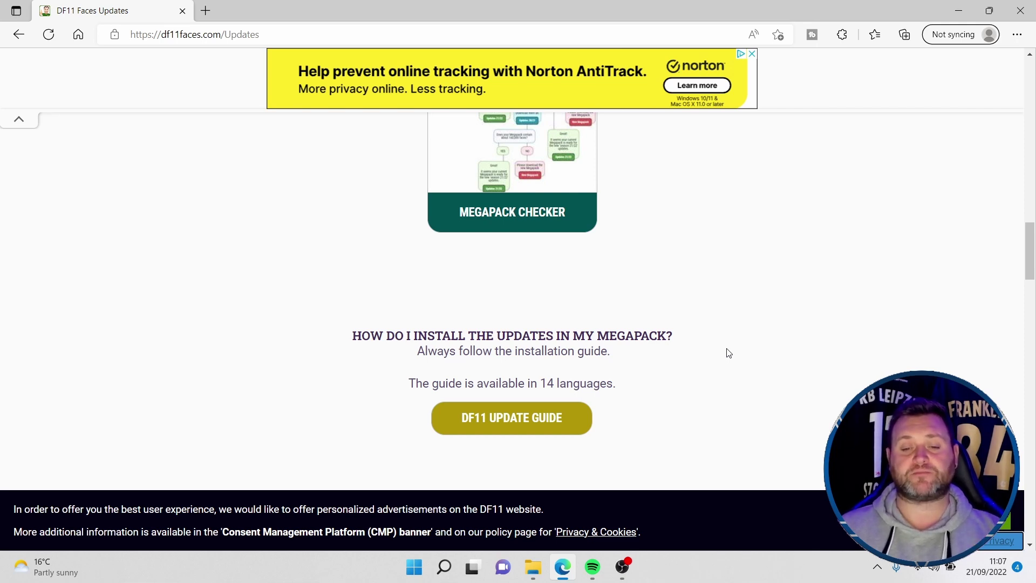
pyautogui.scroll(-1, 729, 353)
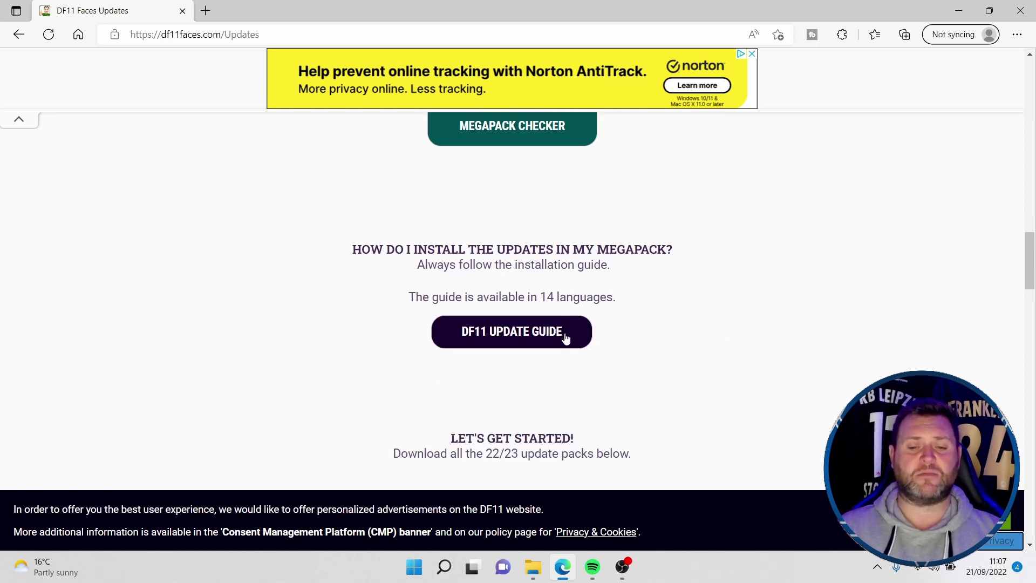
pyautogui.scroll(-2, 637, 378)
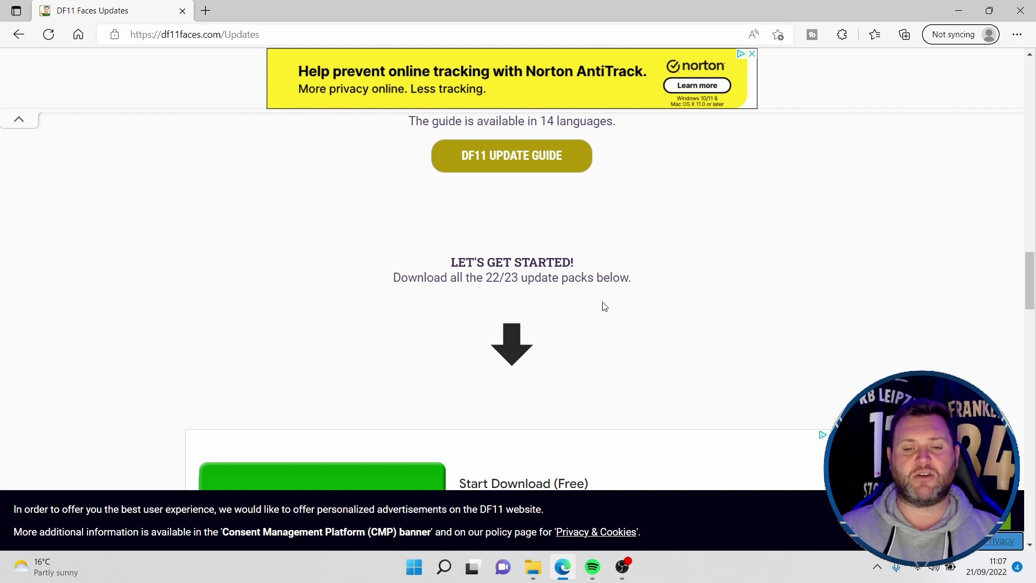
# Download the Update 1 pack, DF11 Update1_August2022.rar, from its HiDrive share.
pyautogui.scroll(-4, 604, 305)
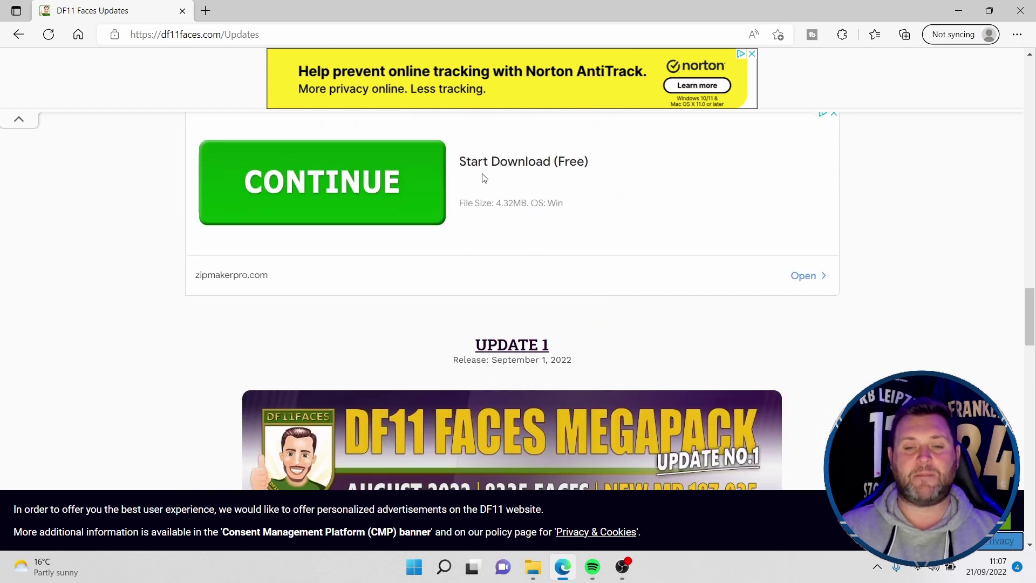
pyautogui.scroll(-3, 627, 352)
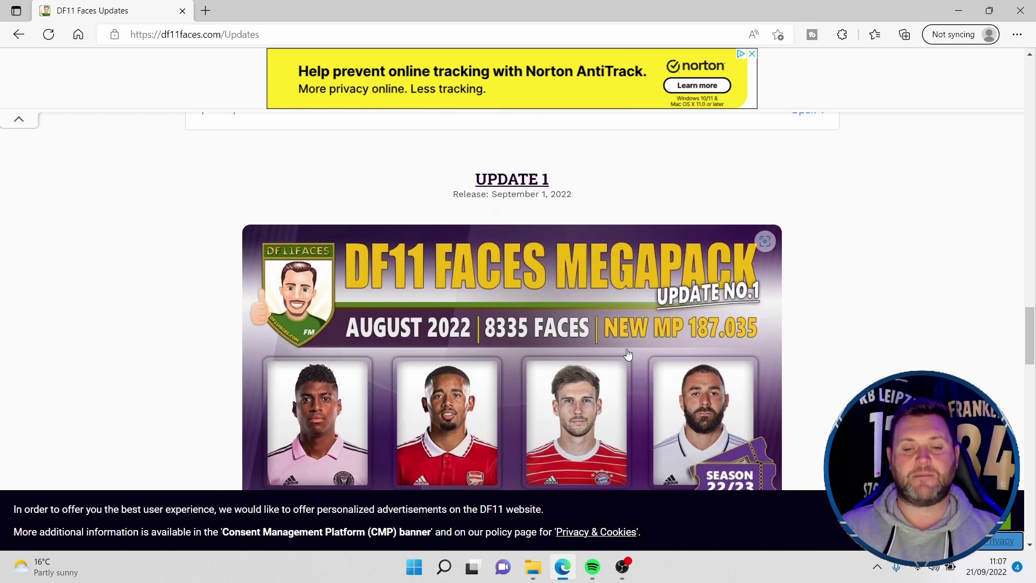
pyautogui.scroll(-1, 627, 351)
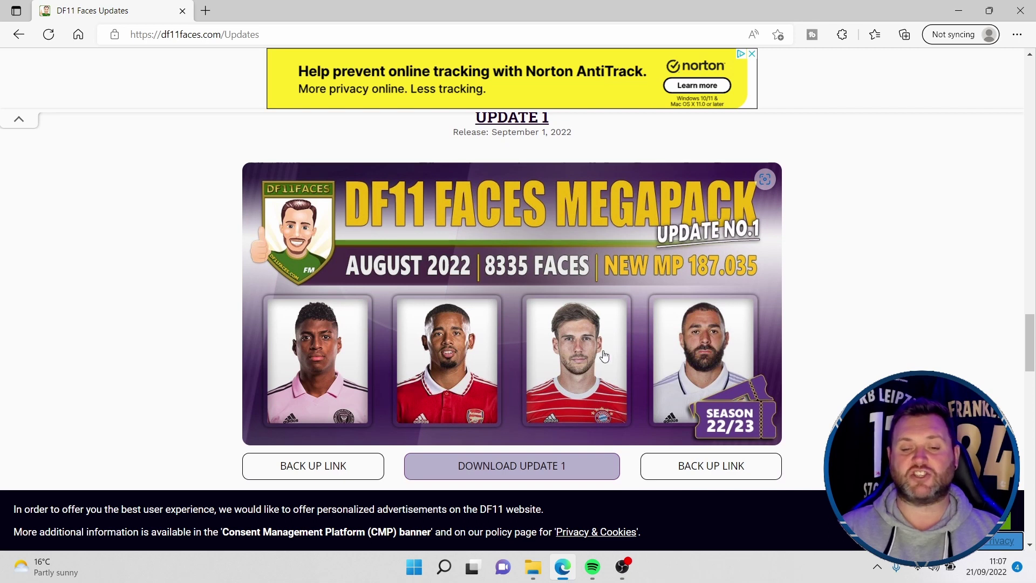
pyautogui.scroll(-2, 604, 356)
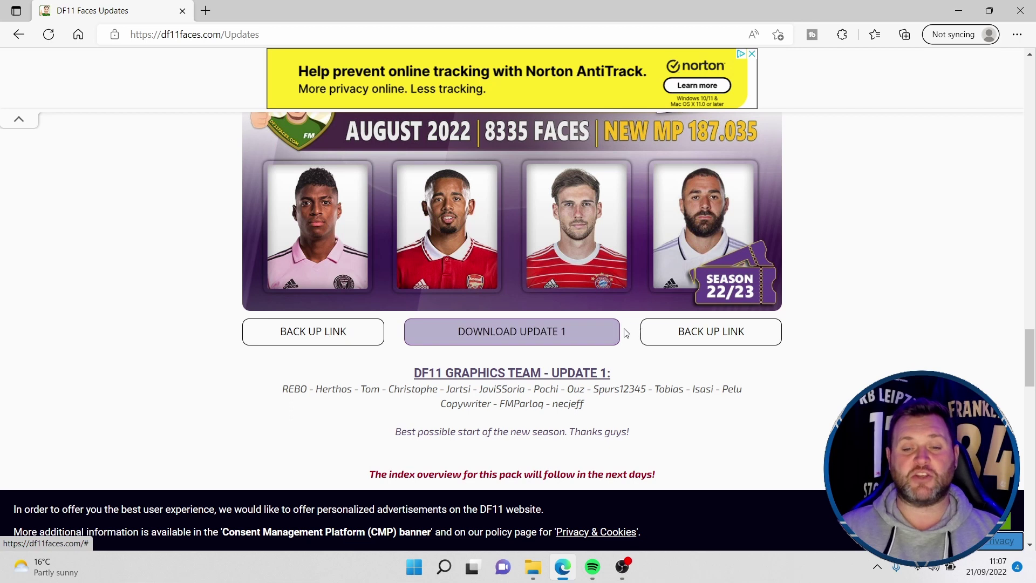
pyautogui.click(513, 337)
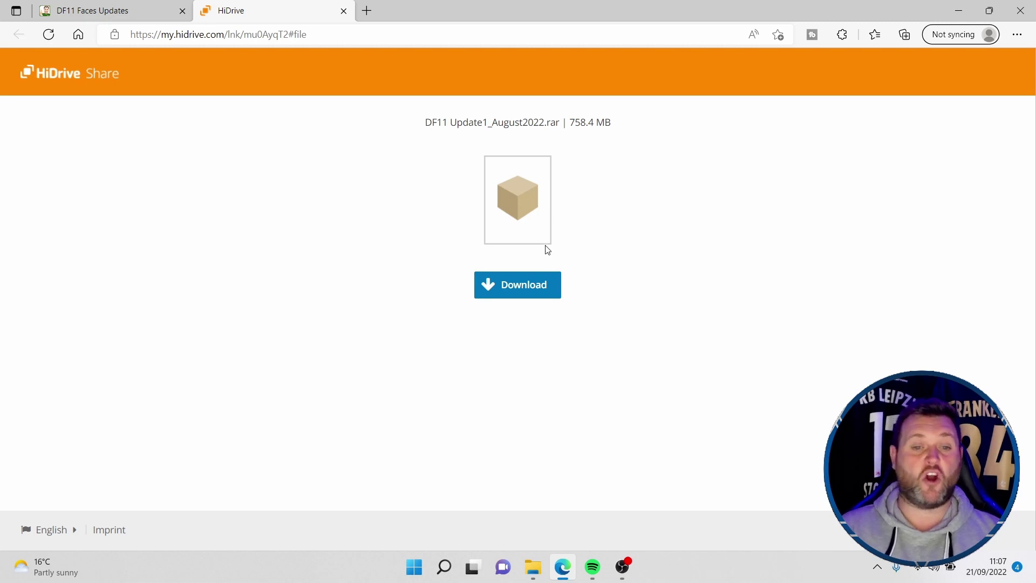
pyautogui.click(524, 292)
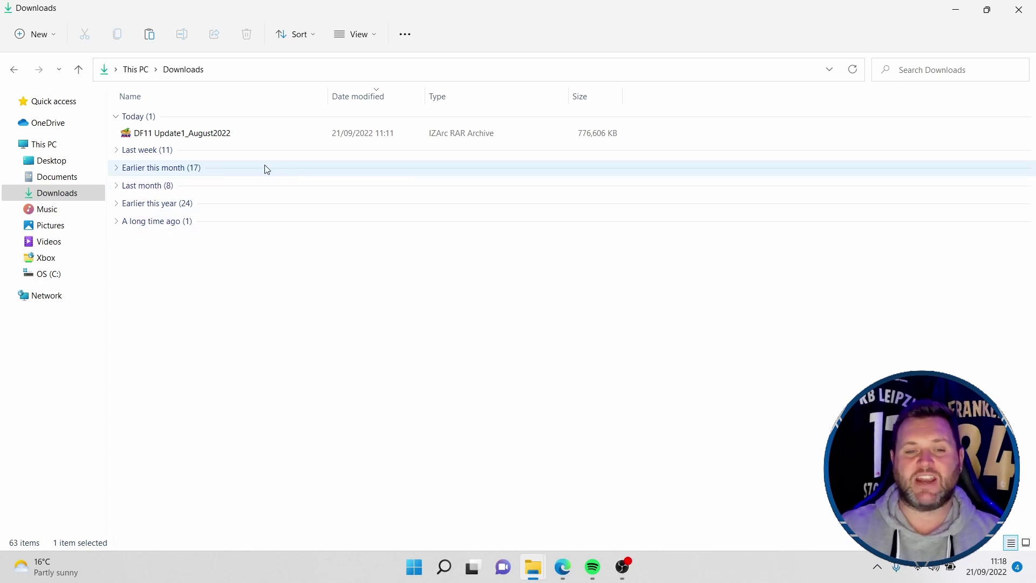
# Extract the DF11 Update1_August2022 archive in Downloads with IZArc into a folder of the same name.
pyautogui.click(262, 137)
pyautogui.rightClick(264, 145)
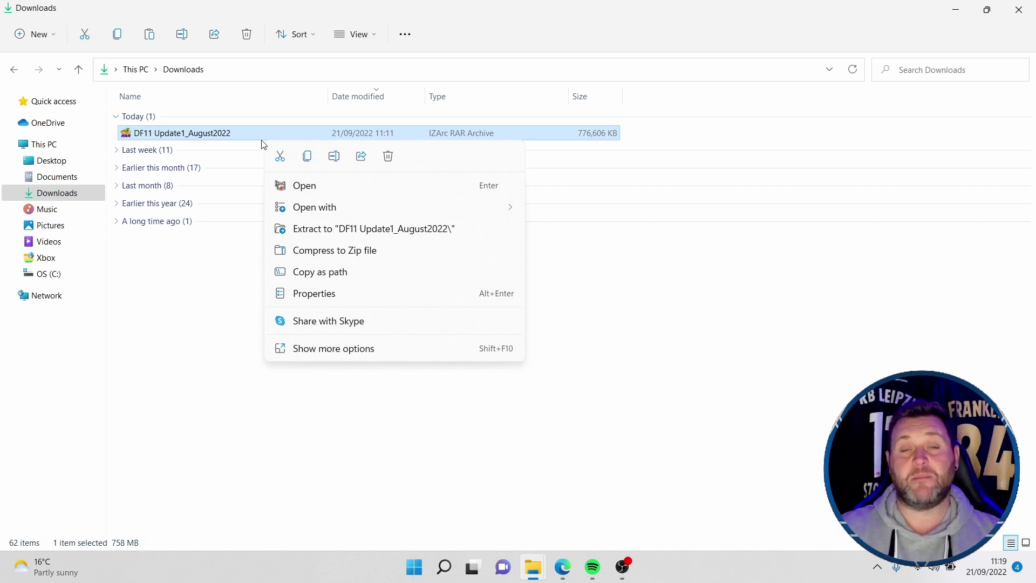
pyautogui.click(352, 352)
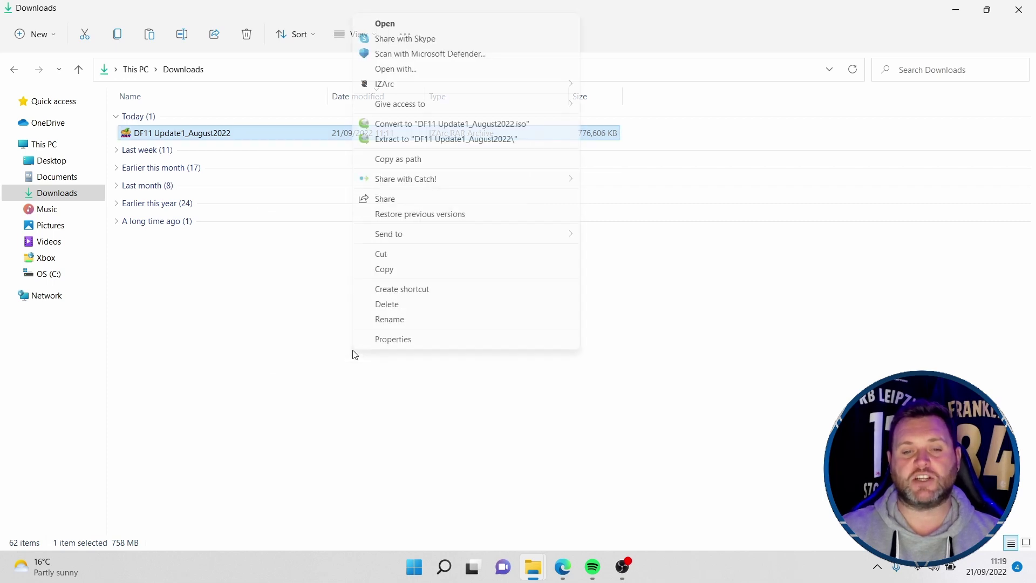
pyautogui.moveTo(502, 86)
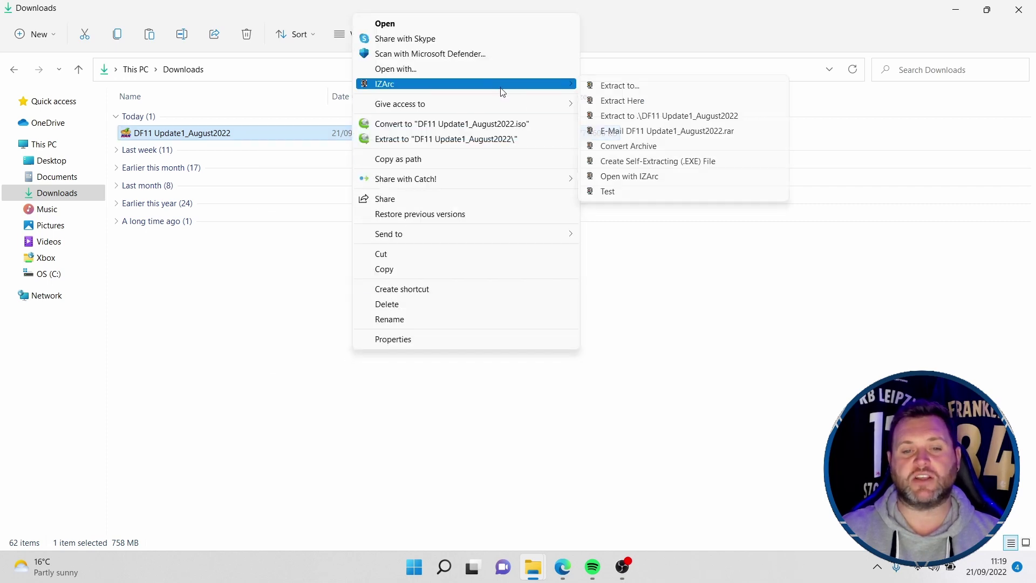
pyautogui.click(676, 116)
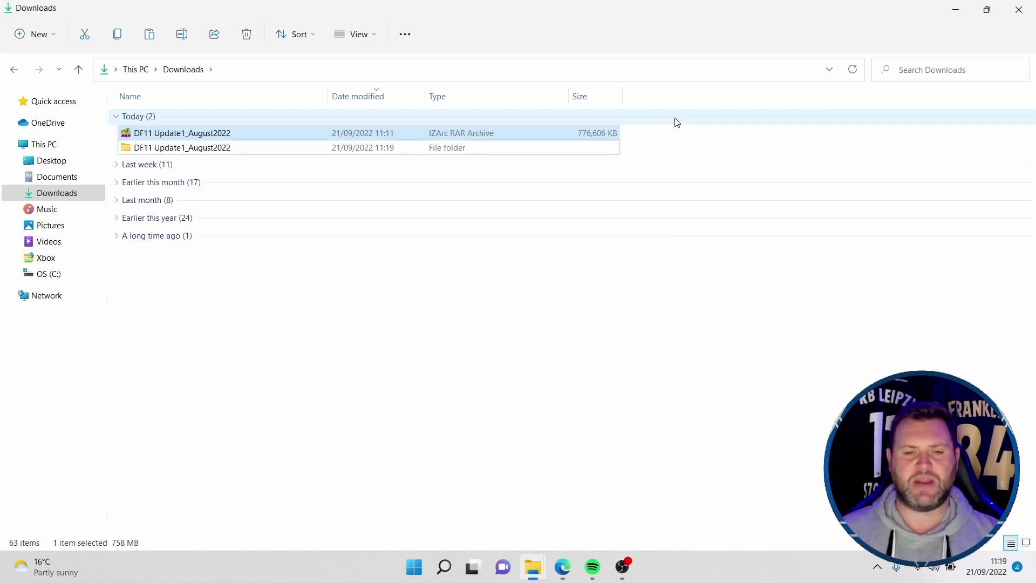
# Browse the extracted DF11 Update1_August2022 folder and preview face images 1120 and 719601.
pyautogui.doubleClick(259, 148)
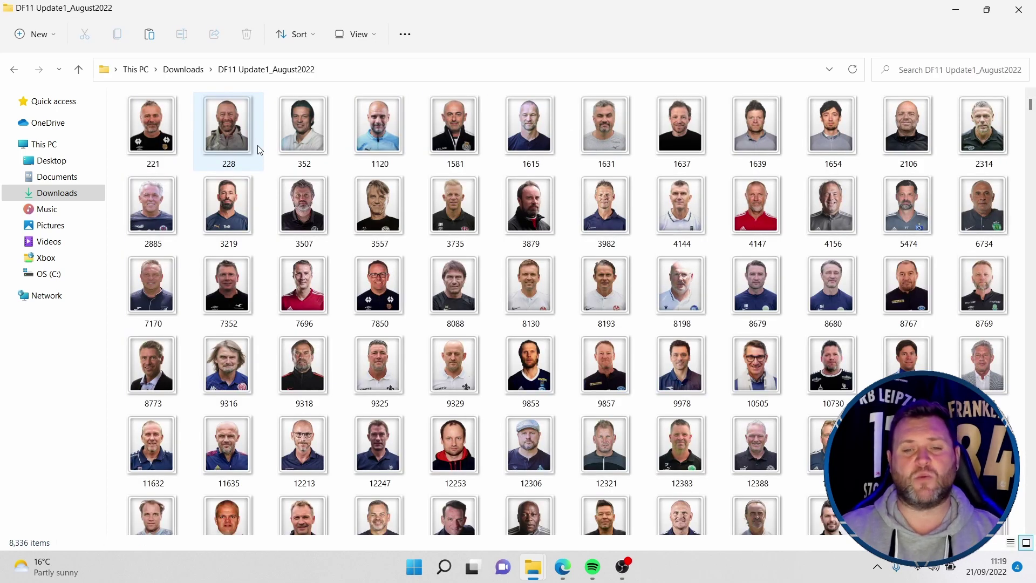
pyautogui.doubleClick(386, 128)
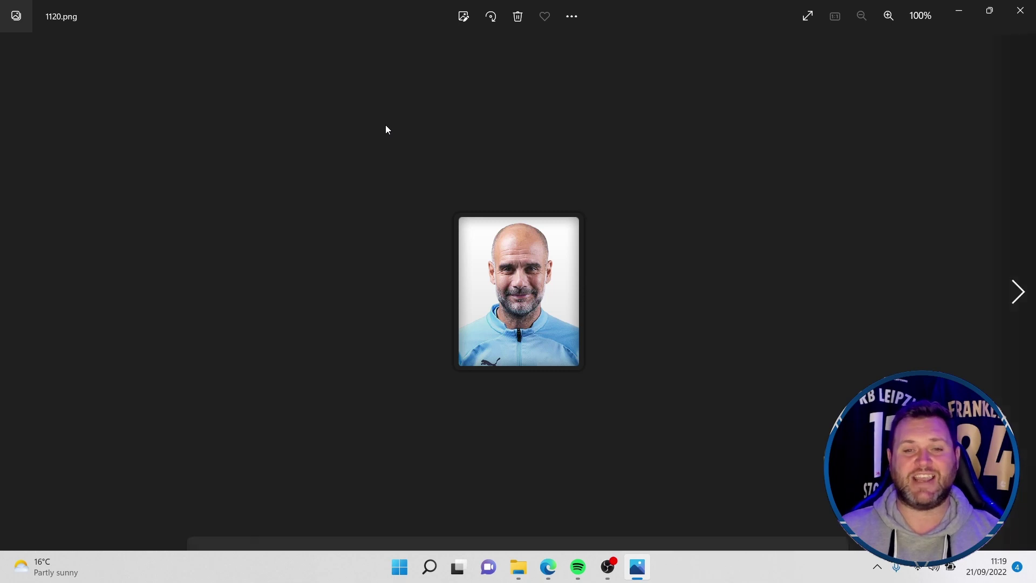
pyautogui.click(1028, 8)
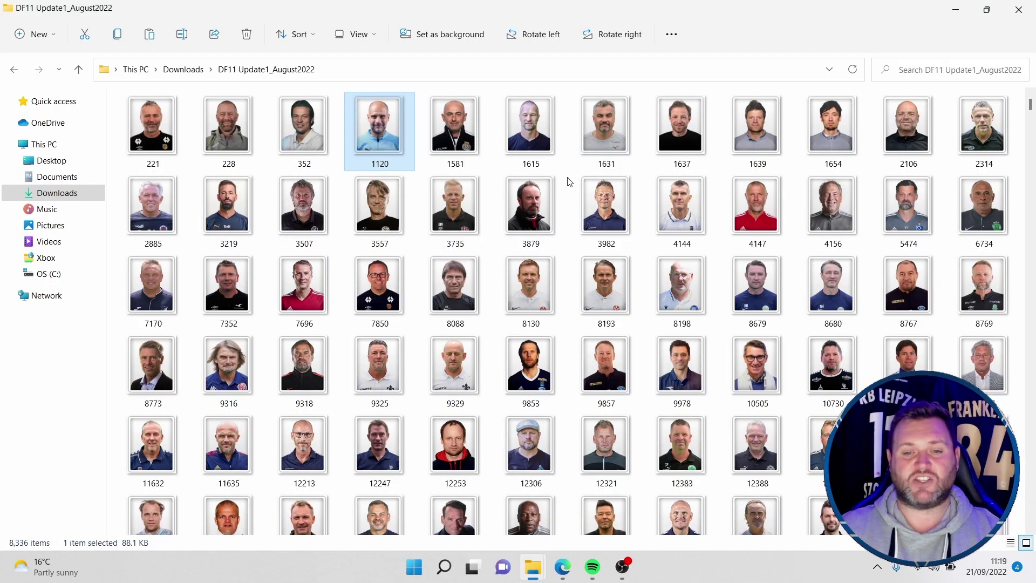
pyautogui.scroll(-5, 600, 308)
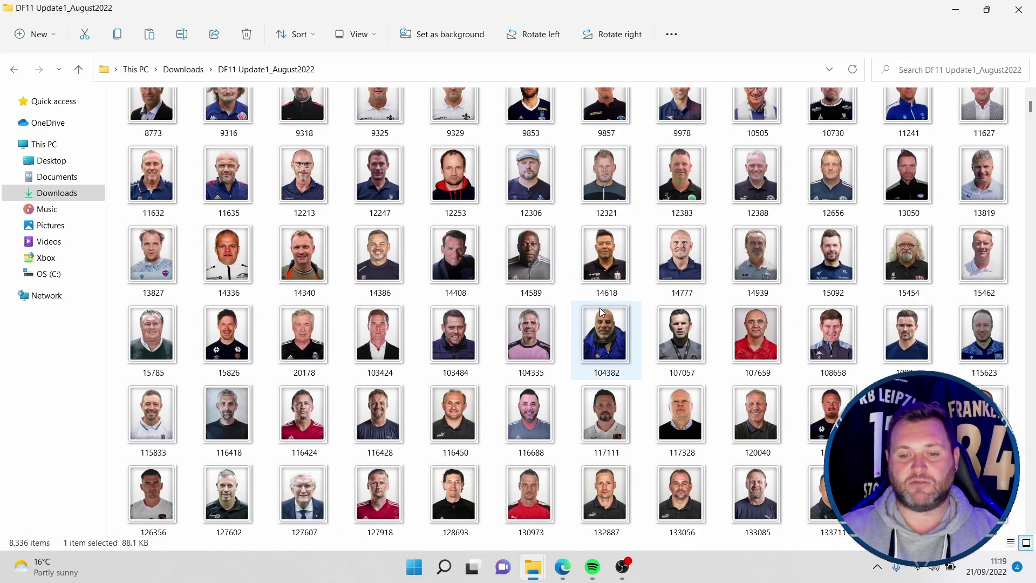
pyautogui.scroll(-10, 600, 308)
pyautogui.scroll(-5, 602, 312)
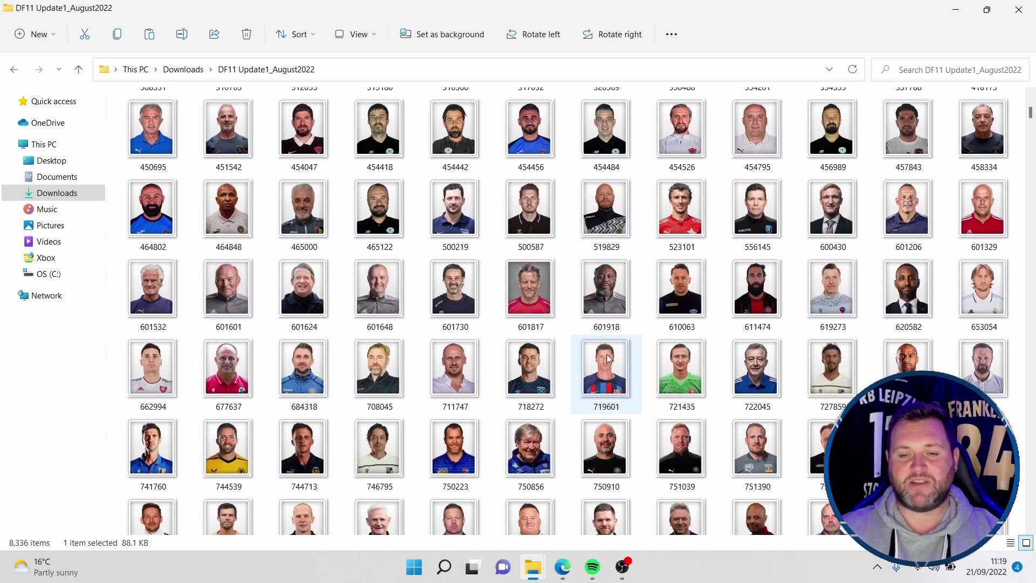
pyautogui.click(606, 365)
pyautogui.doubleClick(606, 365)
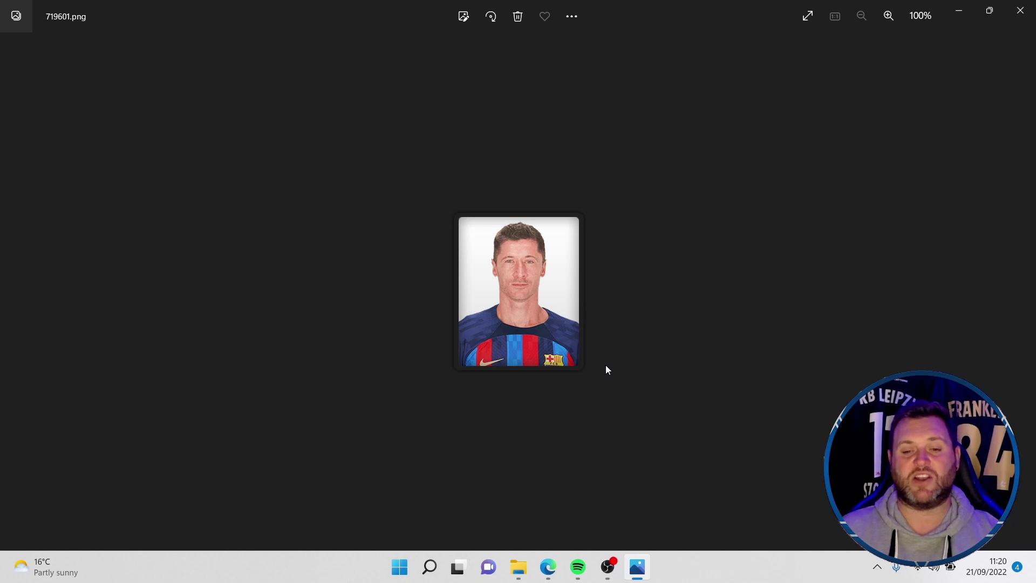
pyautogui.click(1018, 12)
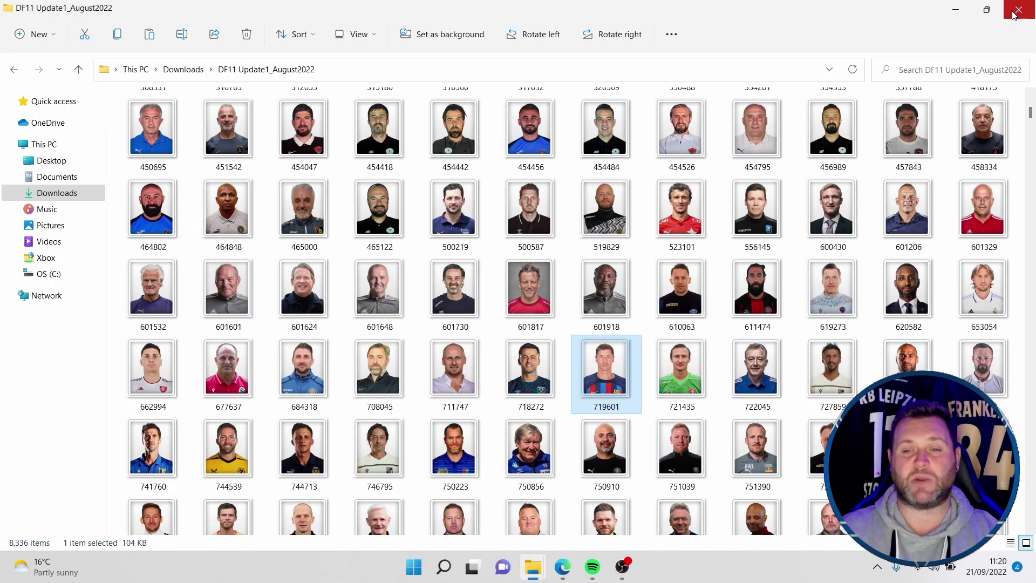
# Return to Downloads and copy the extracted DF11 Update1_August2022 folder.
pyautogui.click(78, 71)
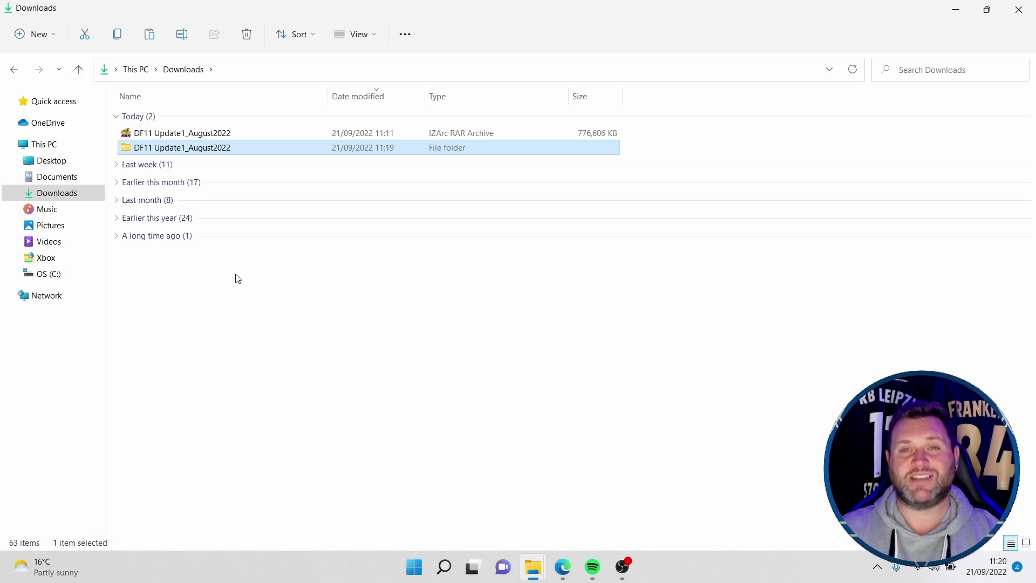
pyautogui.rightClick(235, 155)
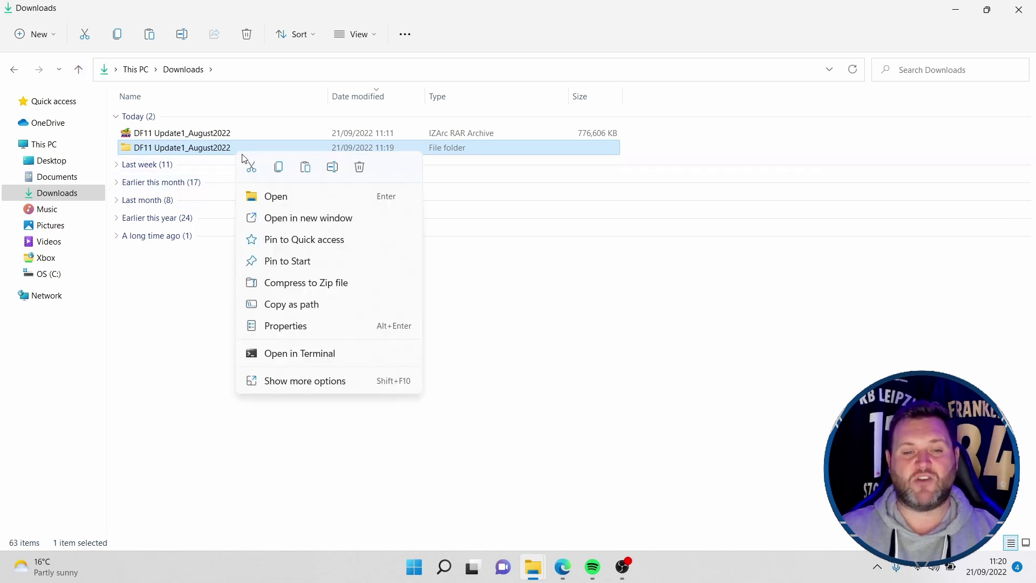
pyautogui.click(277, 167)
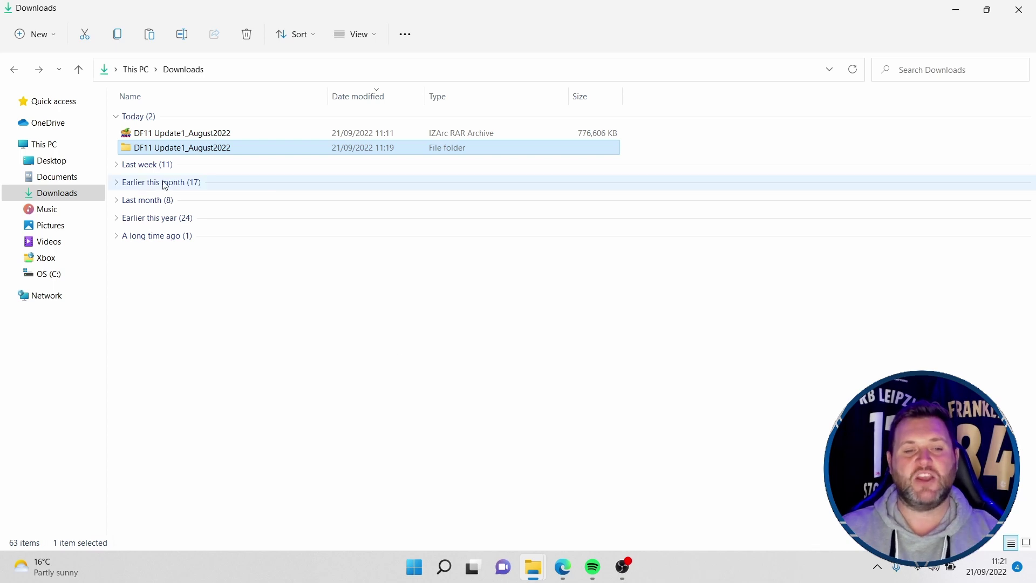
# Paste the copied DF11 Update1_August2022 folder into Documents > Sports Interactive > Football Manager 2023 > graphics.
pyautogui.click(59, 179)
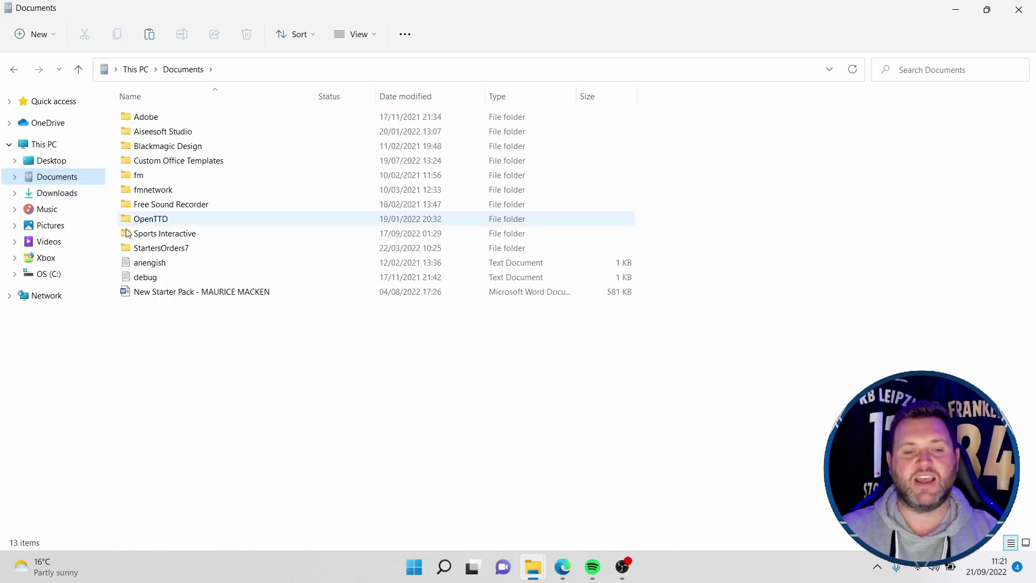
pyautogui.doubleClick(170, 237)
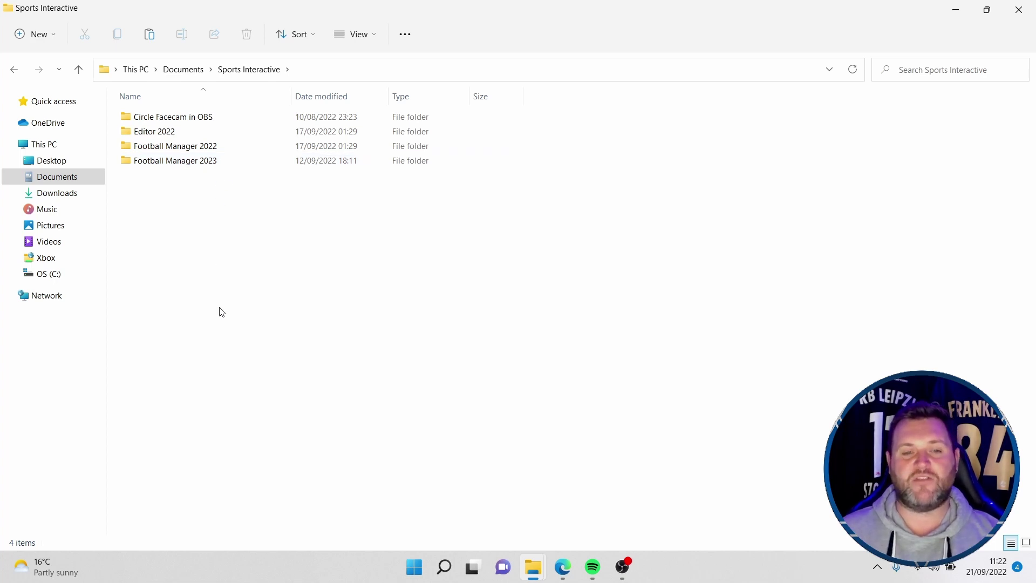
pyautogui.click(189, 162)
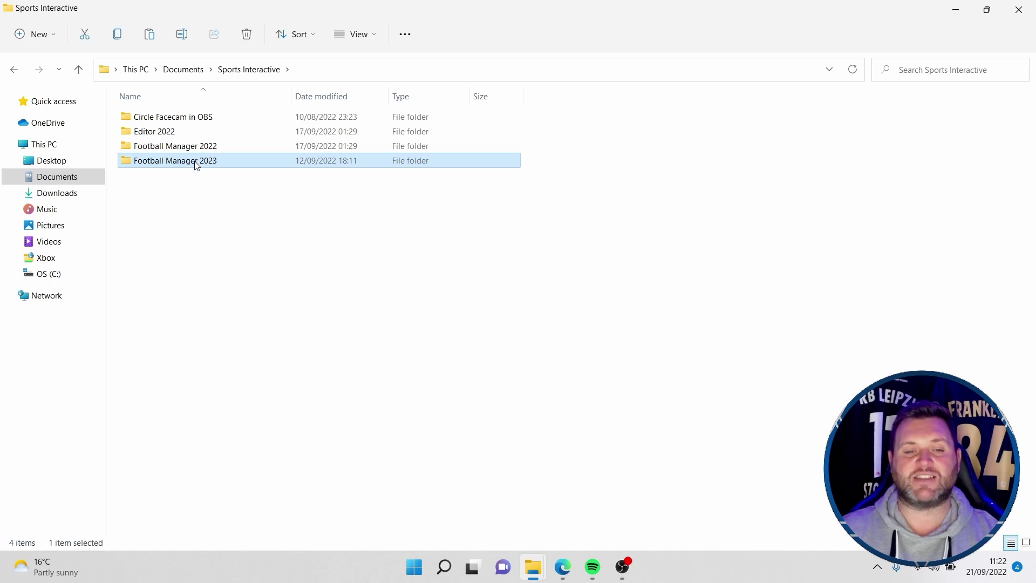
pyautogui.doubleClick(196, 162)
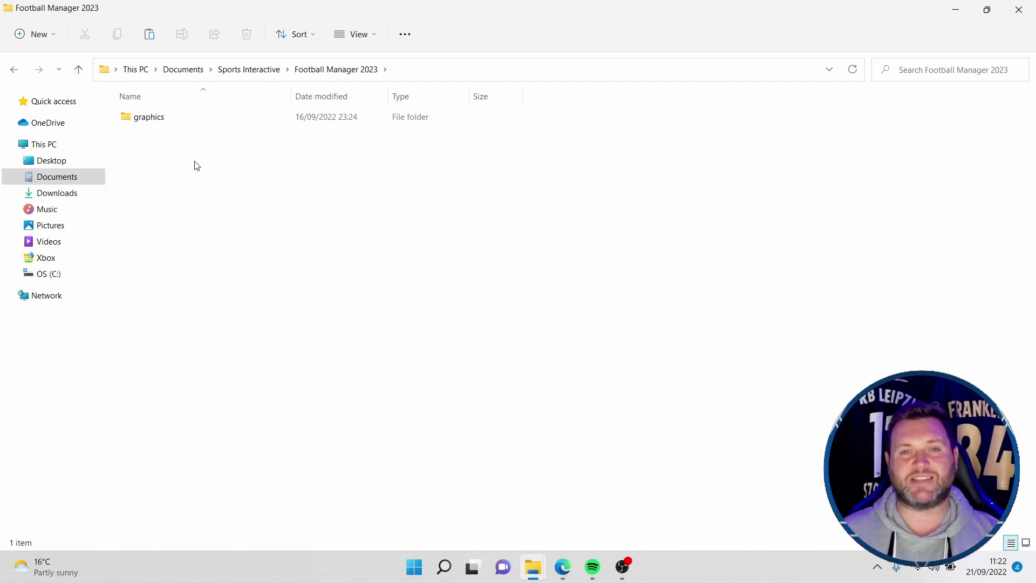
pyautogui.doubleClick(156, 117)
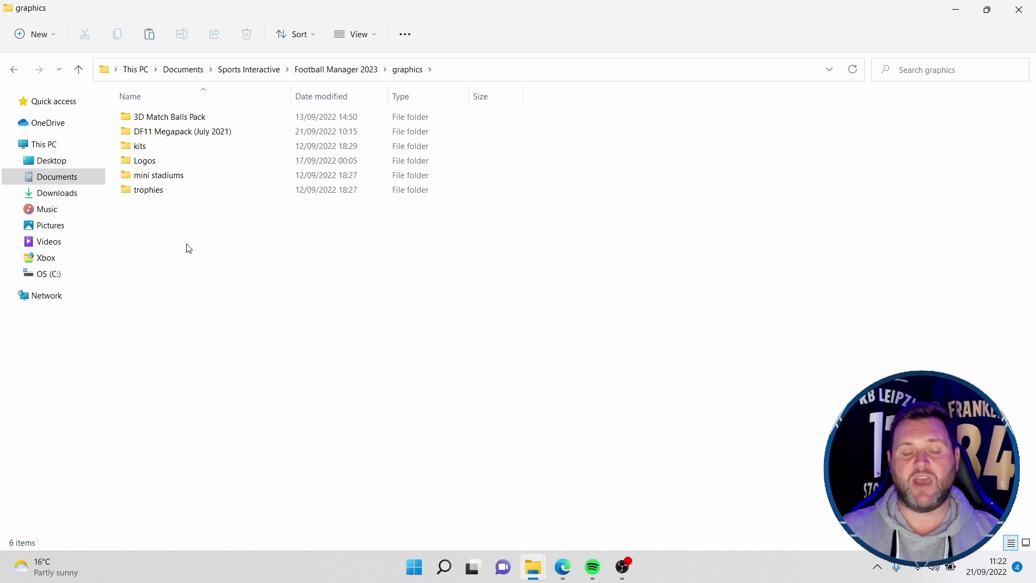
pyautogui.rightClick(188, 248)
pyautogui.click(202, 260)
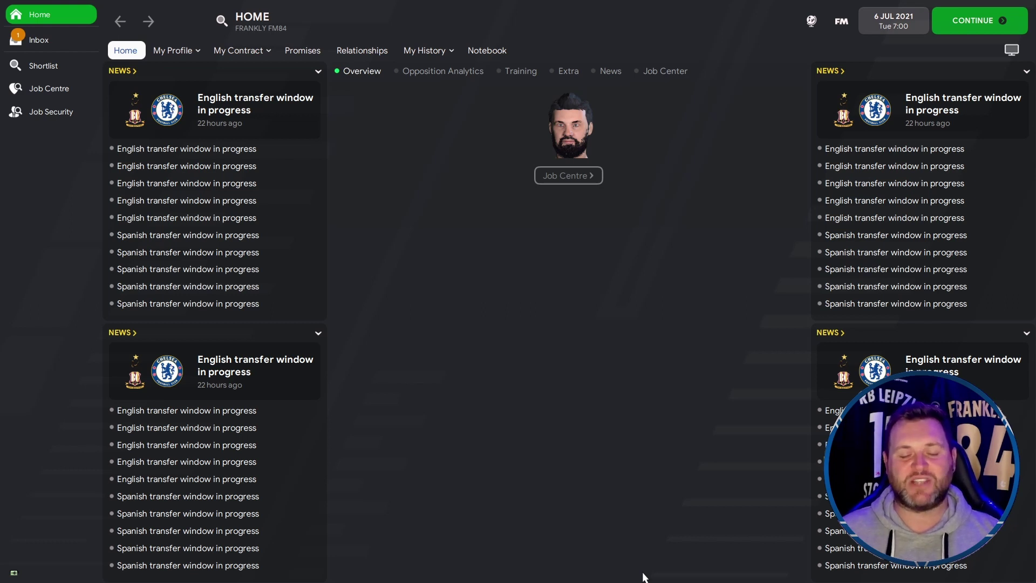
# Switch to Football Manager, search for "sadio" and open Sadio Mané's profile to check his face image.
pyautogui.click(437, 14)
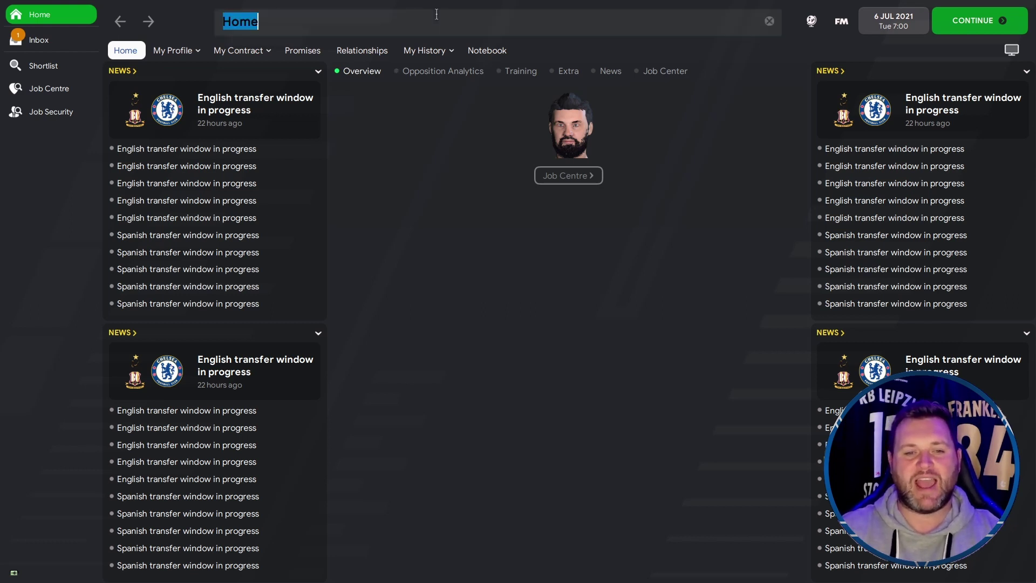
pyautogui.write('sadio')
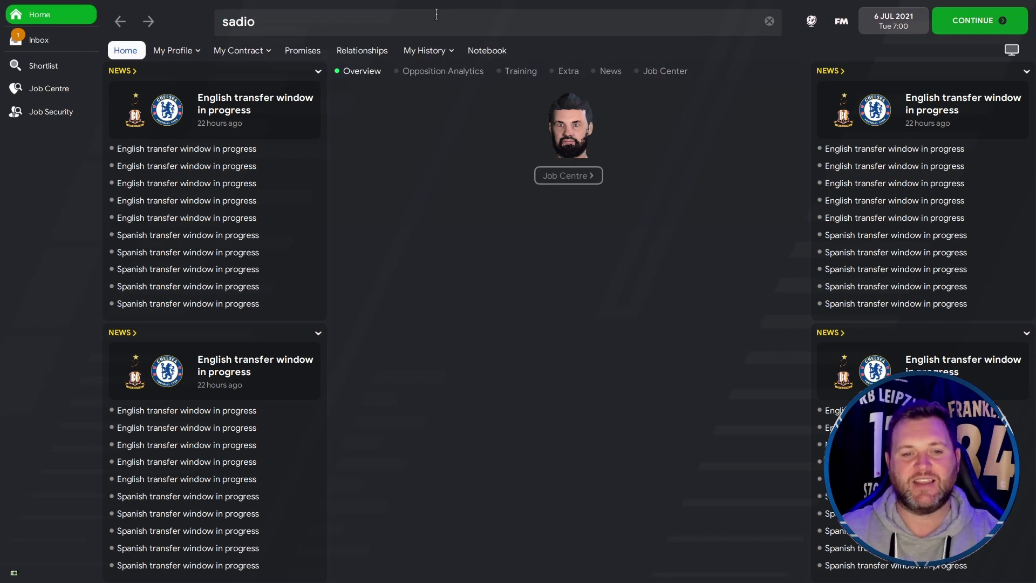
pyautogui.click(254, 62)
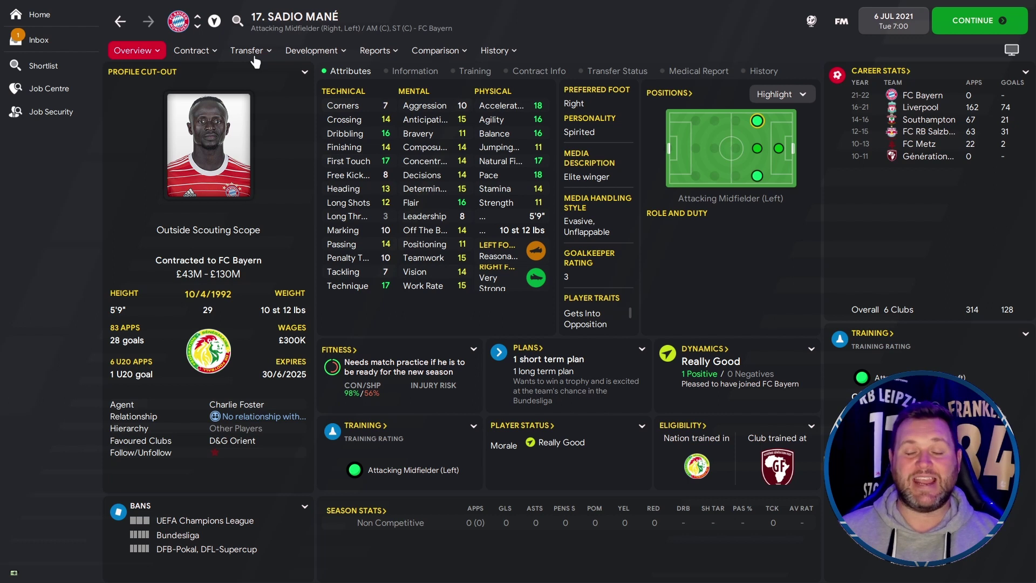
# Search for "darwin" and open Darwin Núñez's profile to check his face image.
pyautogui.click(366, 15)
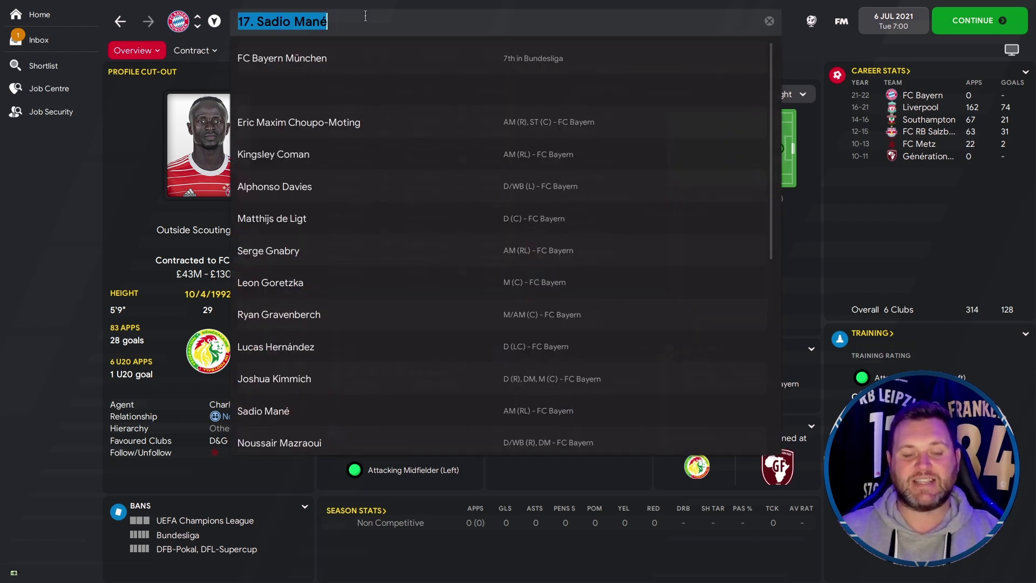
pyautogui.write('darwin')
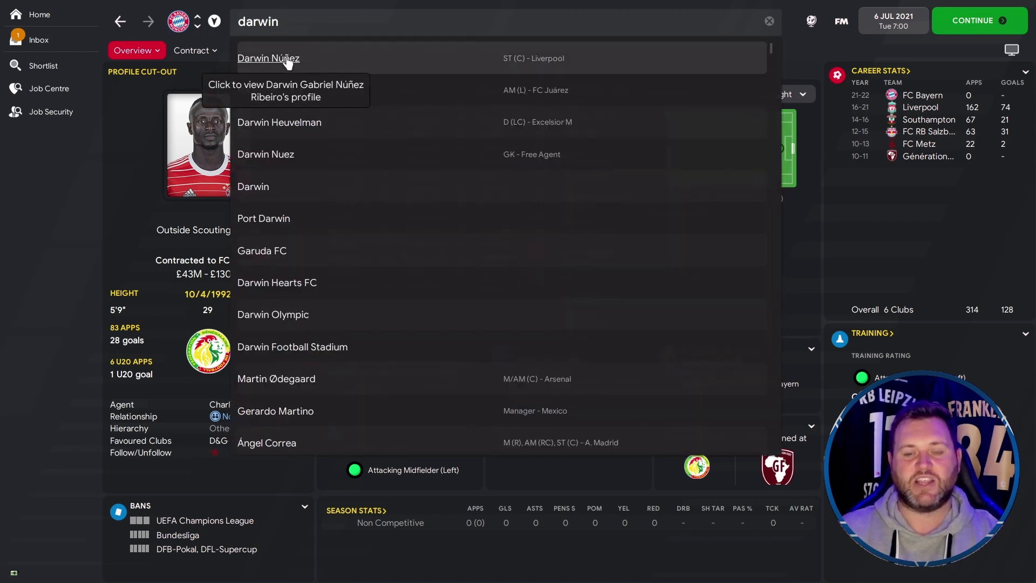
pyautogui.click(287, 63)
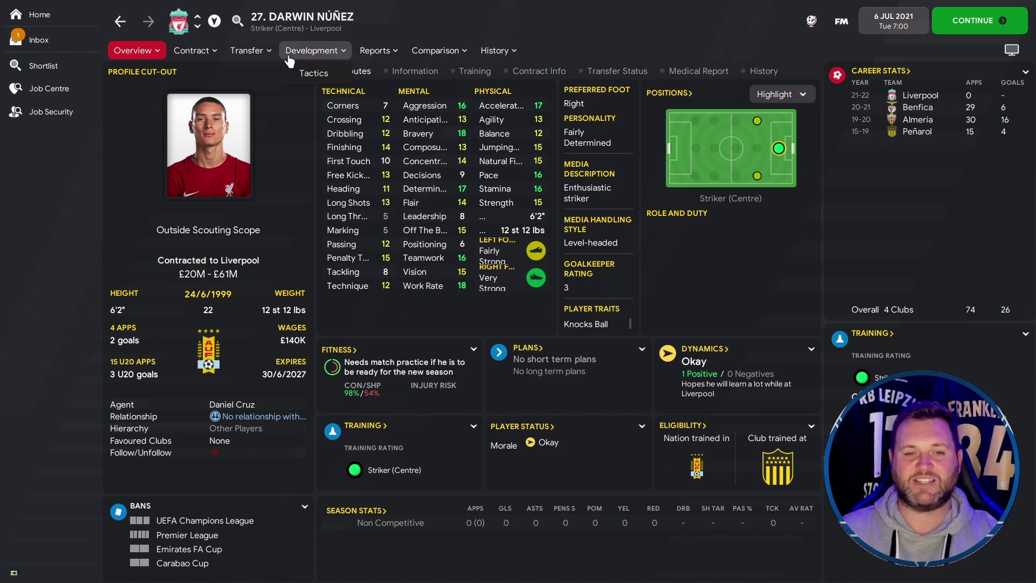
# Open Liverpool's senior squad and check the faces on Mohamed Salah's and Naby Keïta's profiles, returning to the squad list.
pyautogui.click(259, 52)
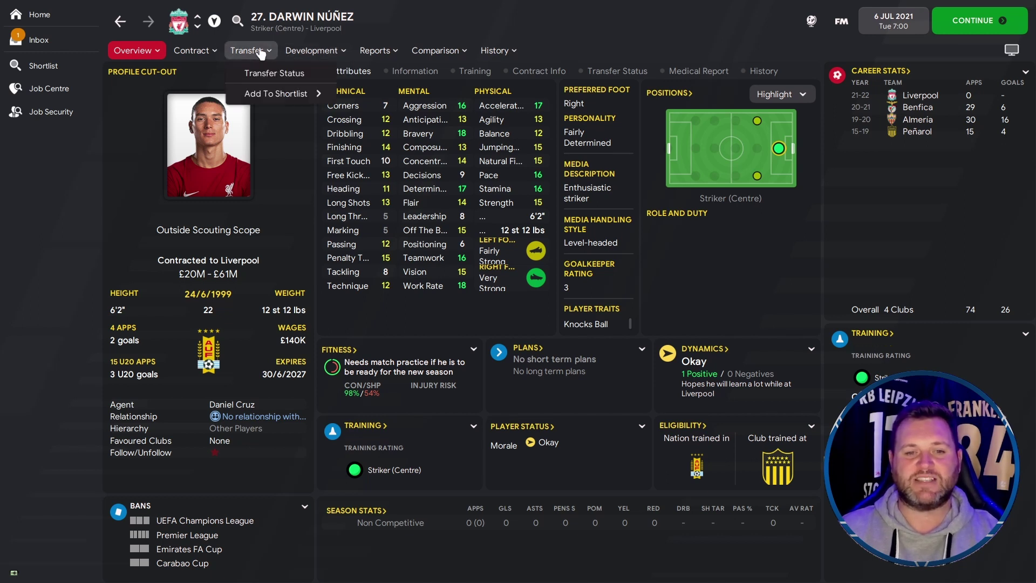
pyautogui.click(326, 28)
pyautogui.click(229, 50)
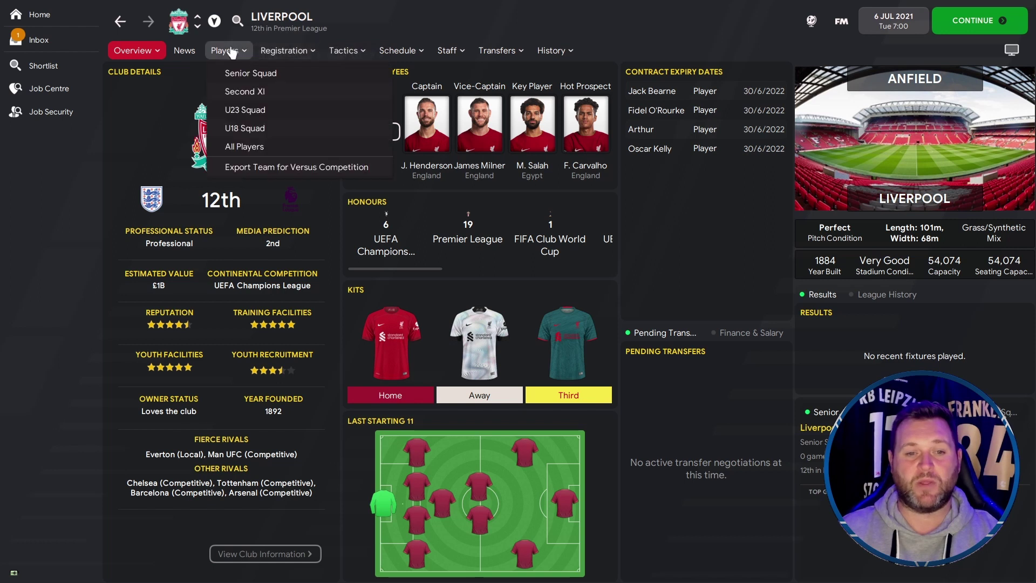
pyautogui.click(240, 76)
pyautogui.scroll(-3, 300, 348)
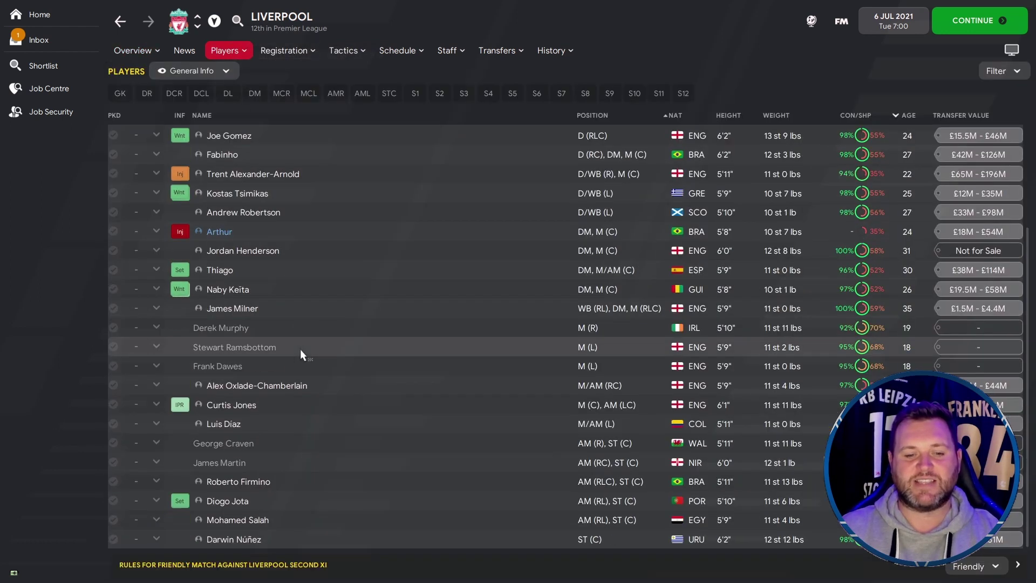
pyautogui.click(255, 519)
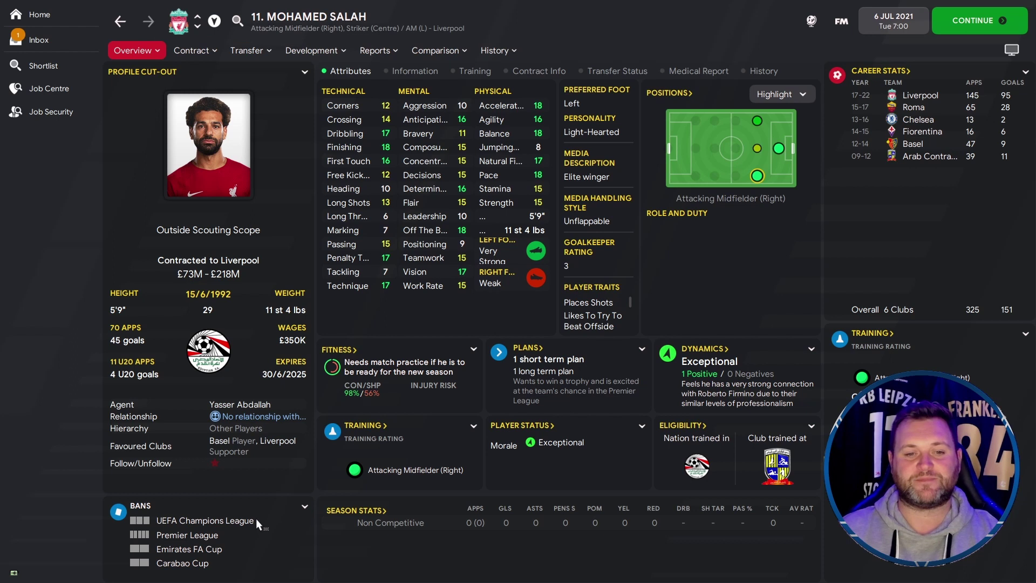
pyautogui.click(120, 21)
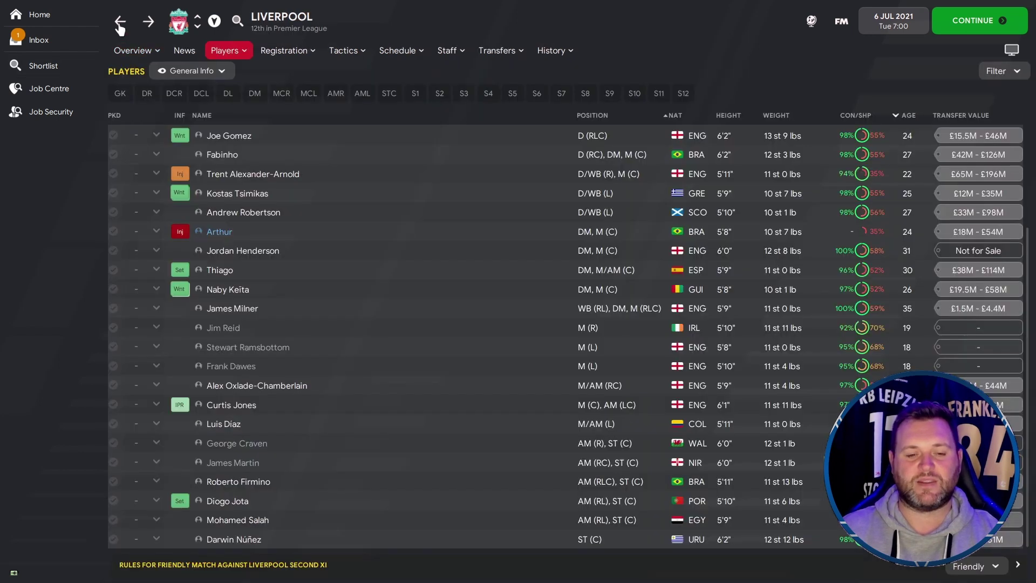
pyautogui.click(238, 287)
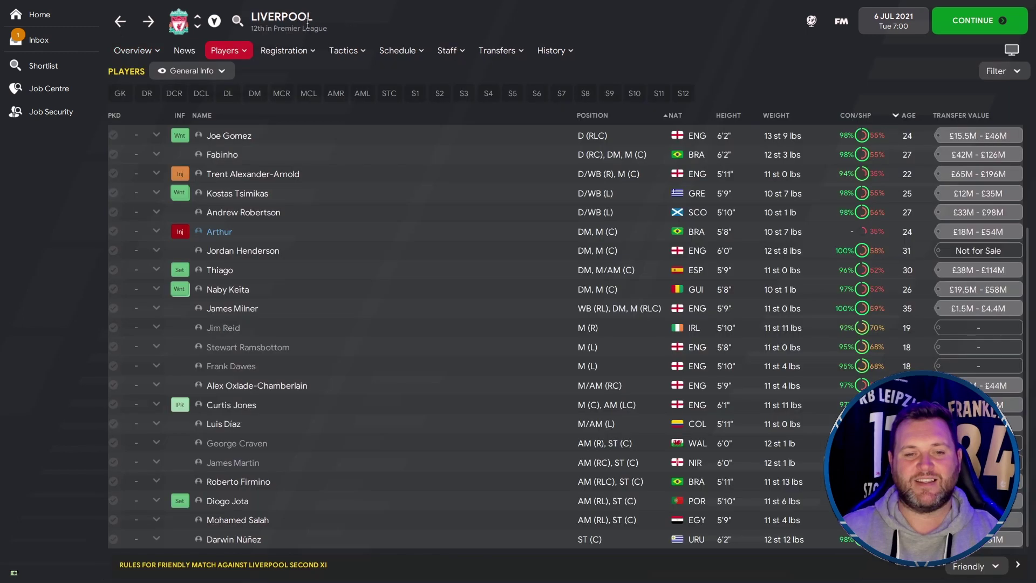
pyautogui.click(119, 21)
pyautogui.click(387, 17)
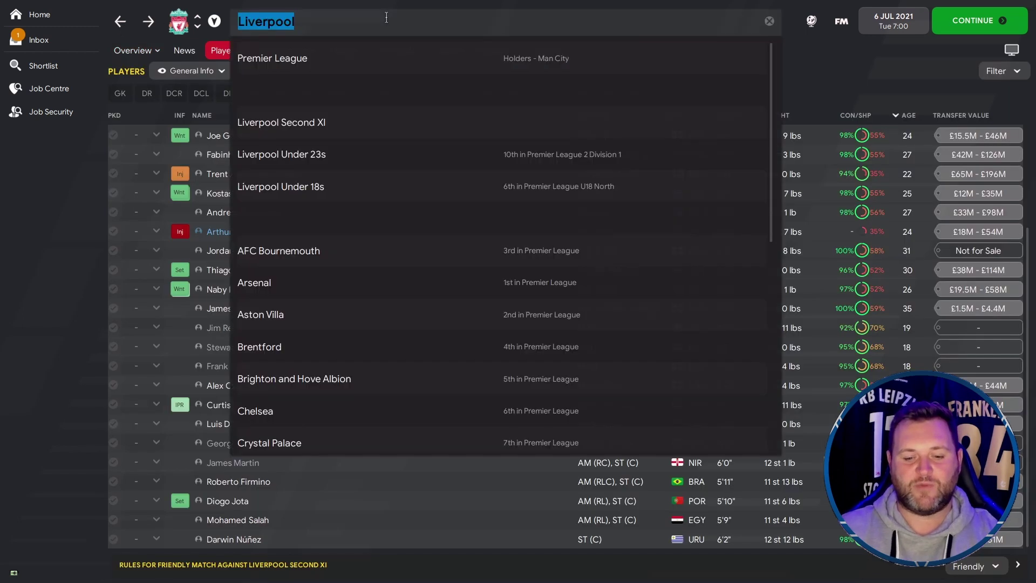
pyautogui.write('haala')
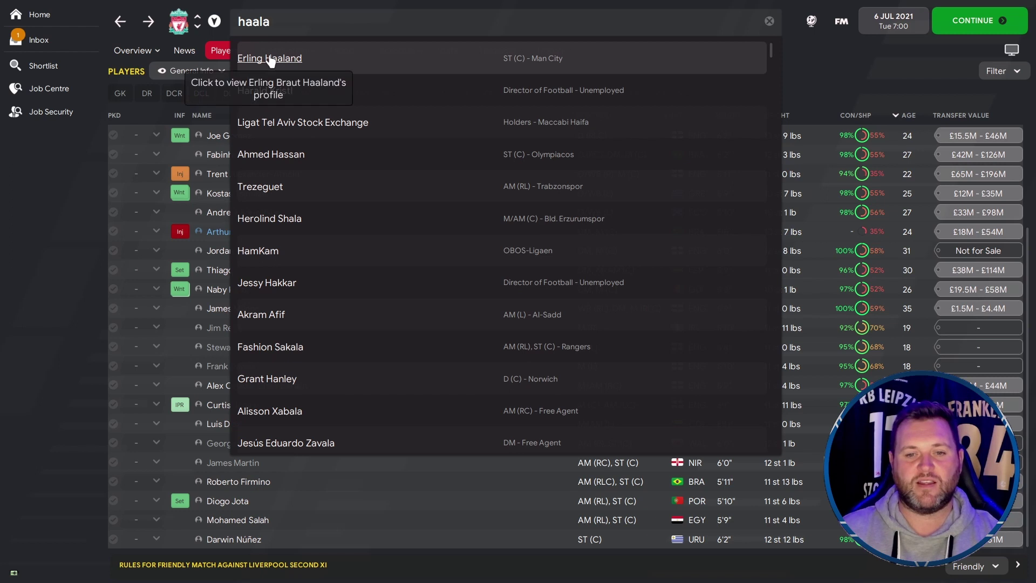
pyautogui.click(270, 59)
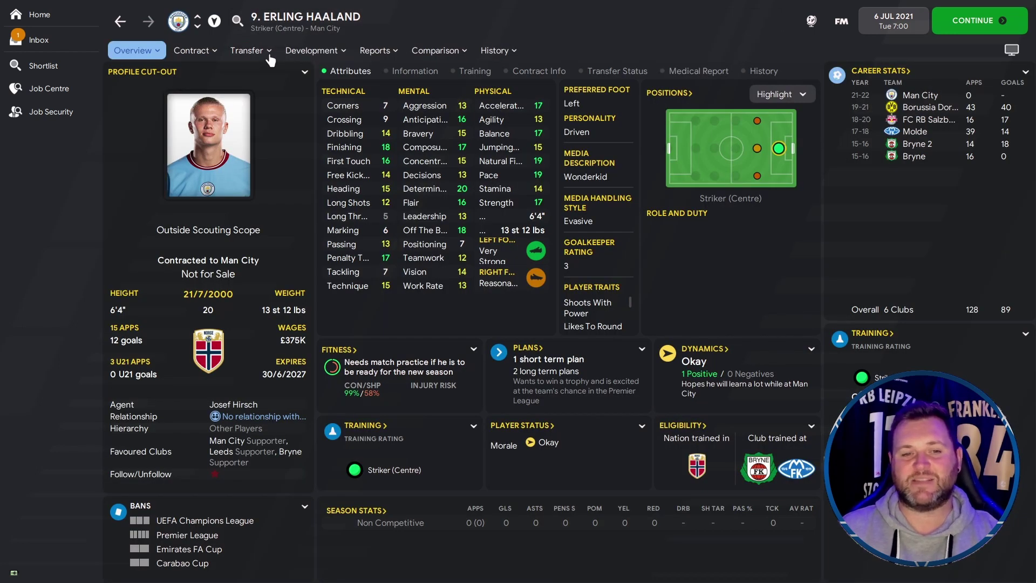
# Open Manchester City's senior squad and check the faces on Julián Álvarez's and Kalvin Phillips's profiles.
pyautogui.click(326, 28)
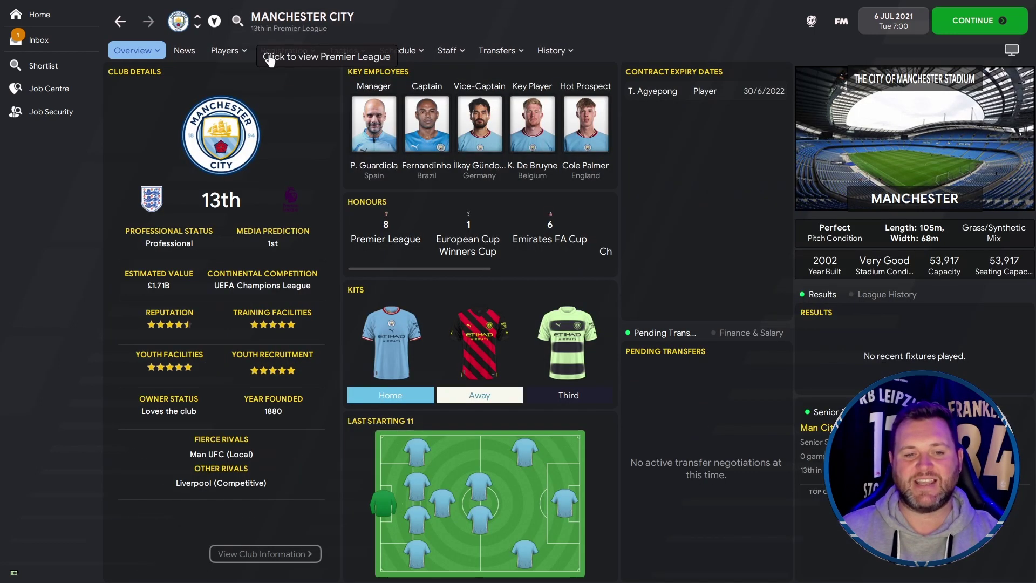
pyautogui.moveTo(226, 50)
pyautogui.click(240, 76)
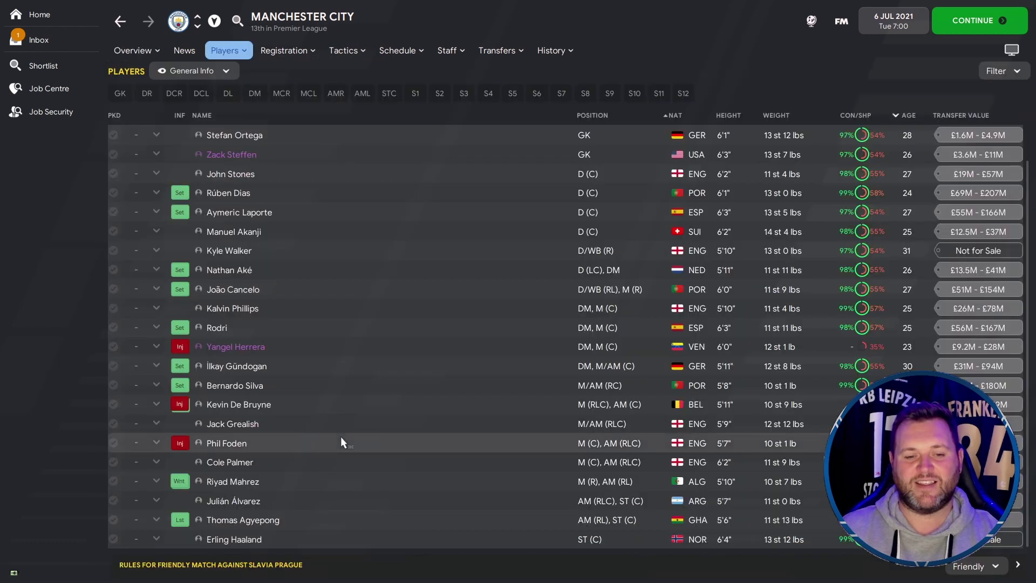
pyautogui.click(234, 502)
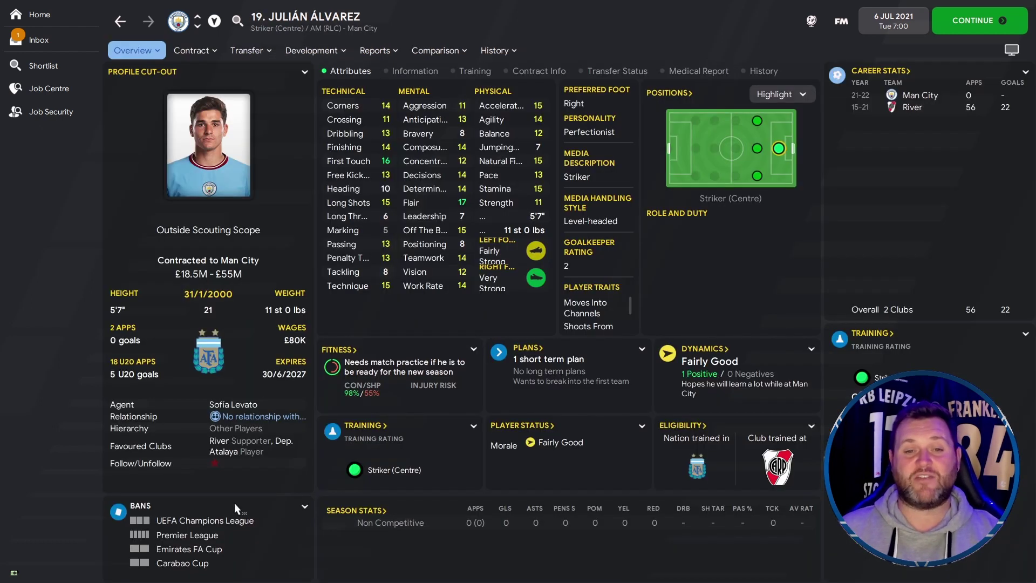
pyautogui.click(120, 22)
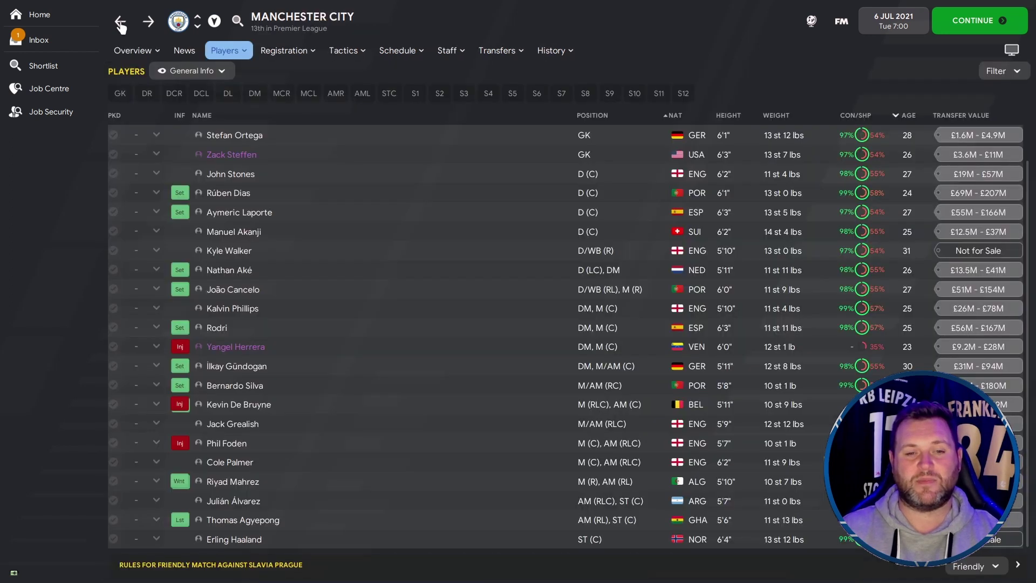
pyautogui.click(232, 309)
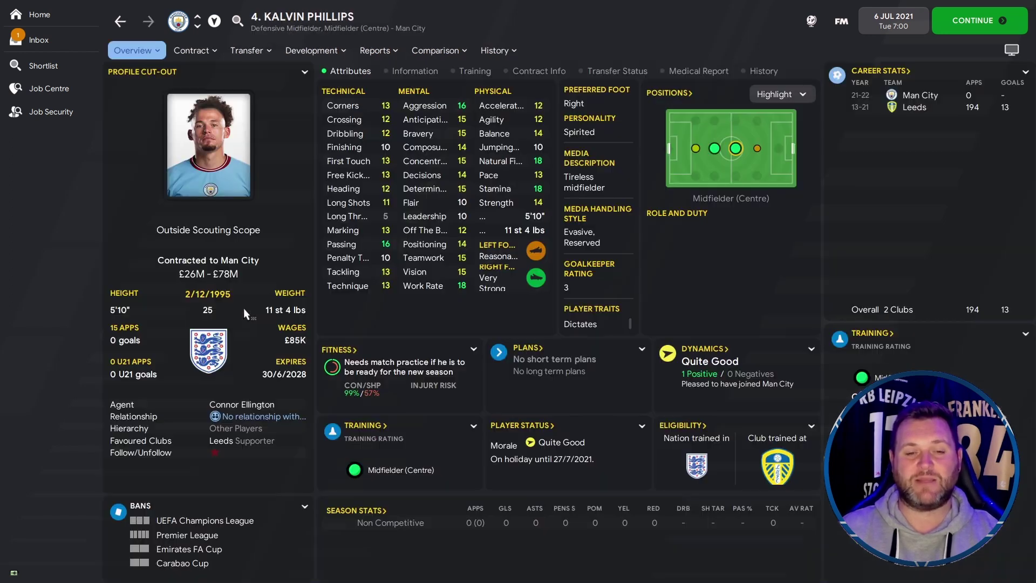